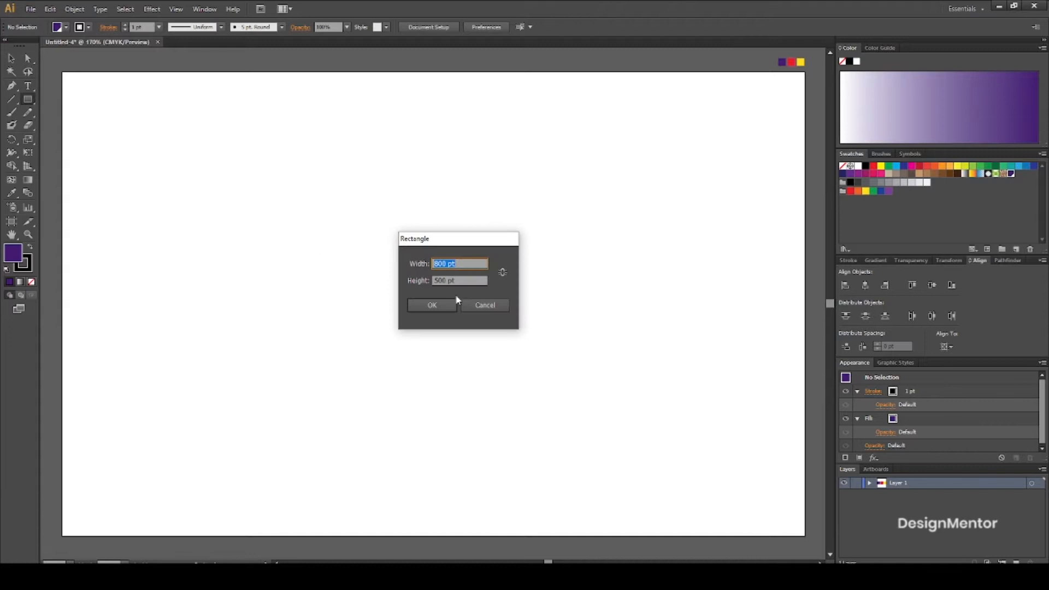
Create an 800 by 500 pt purple rectangle and centre it horizontally and vertically on the artboard
click(431, 305)
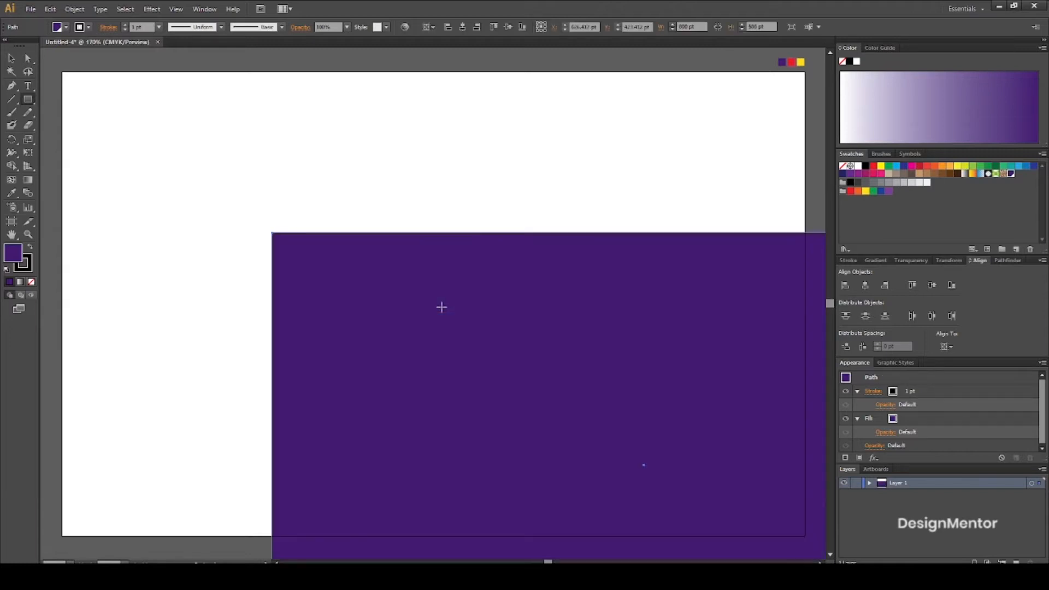
click(865, 286)
click(930, 285)
click(12, 57)
click(49, 64)
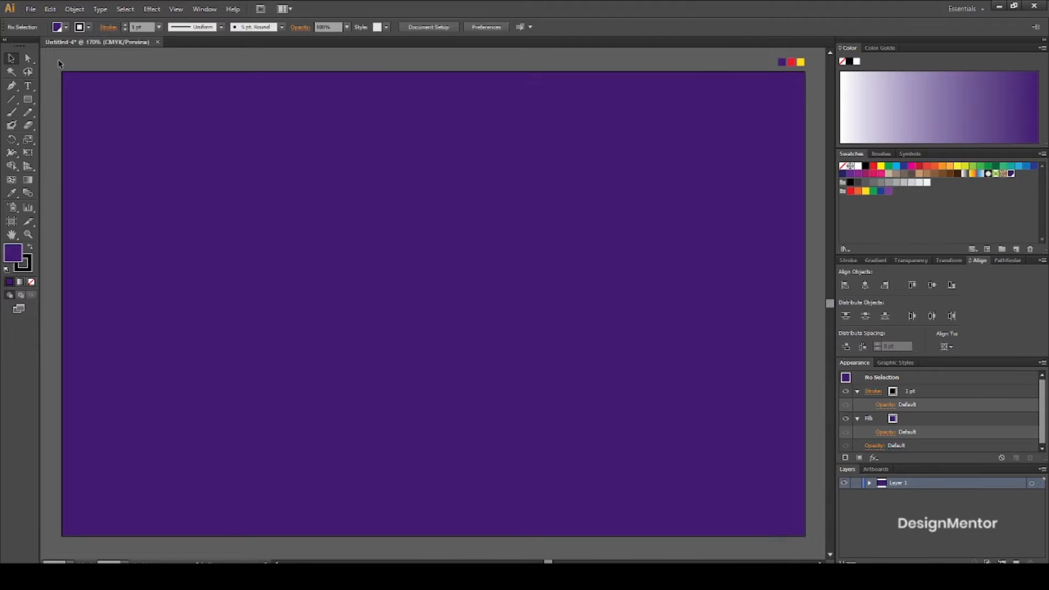
Set the purple background rectangle's stroke weight to 0
click(176, 125)
click(141, 27)
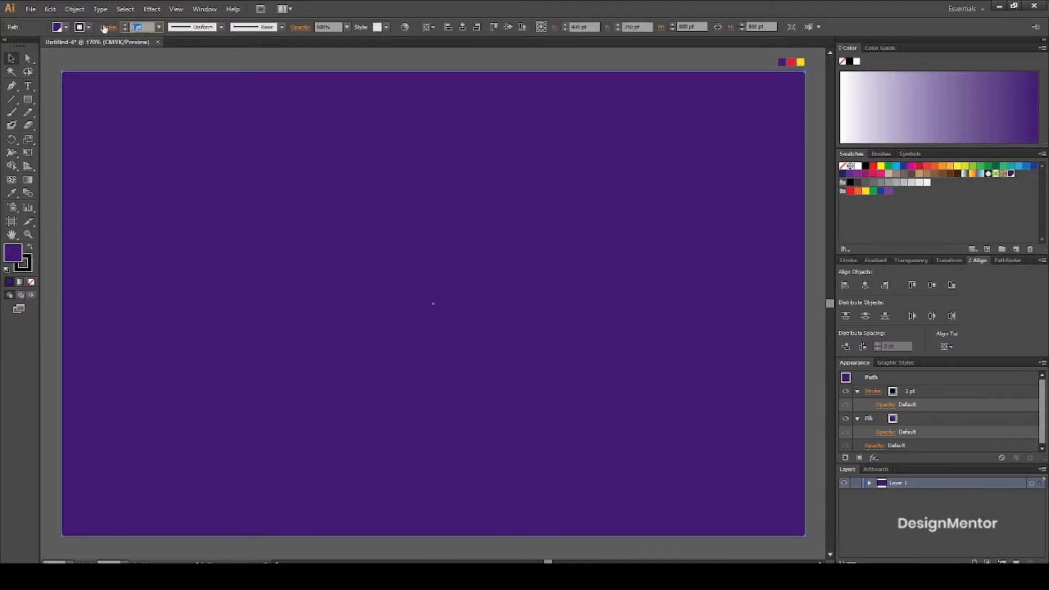
text(0)
key(Return)
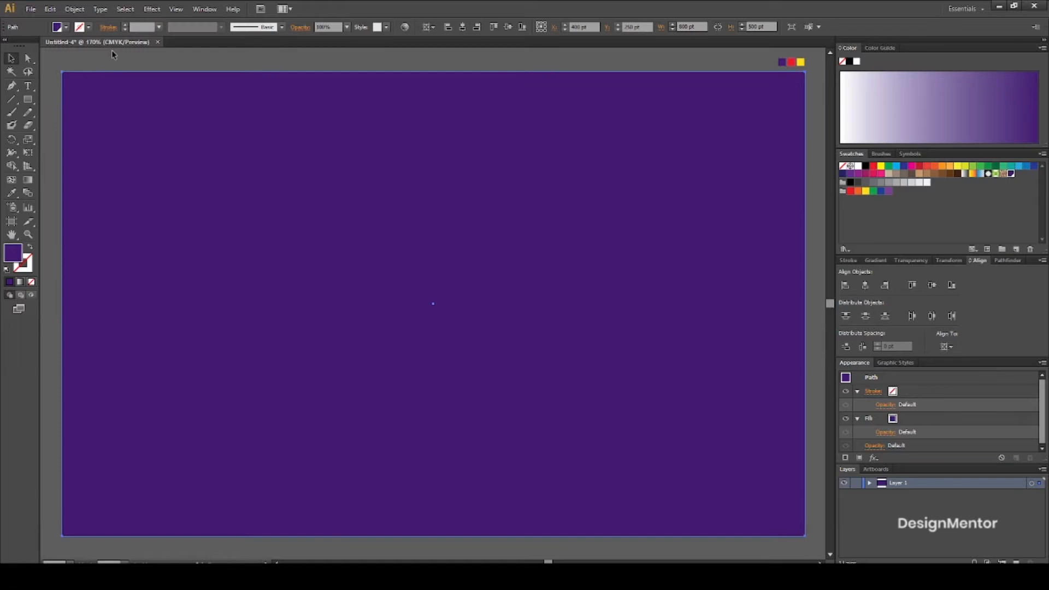
click(111, 50)
Lock the purple background rectangle
click(248, 171)
click(74, 9)
mouse_move(160, 75)
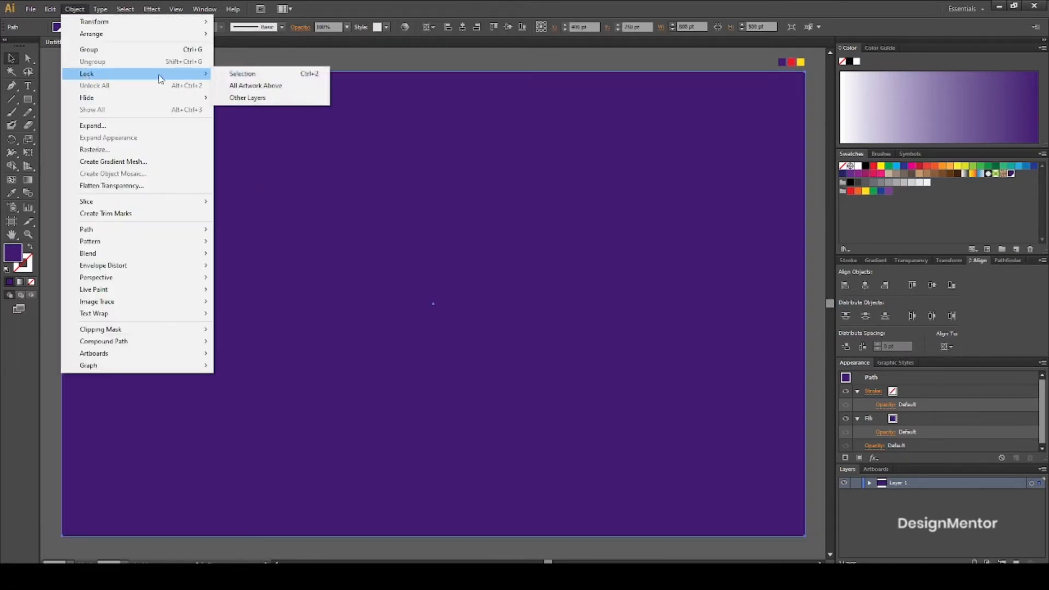
click(254, 68)
Activate the Type tool and choose a white stroke with no fill
click(29, 86)
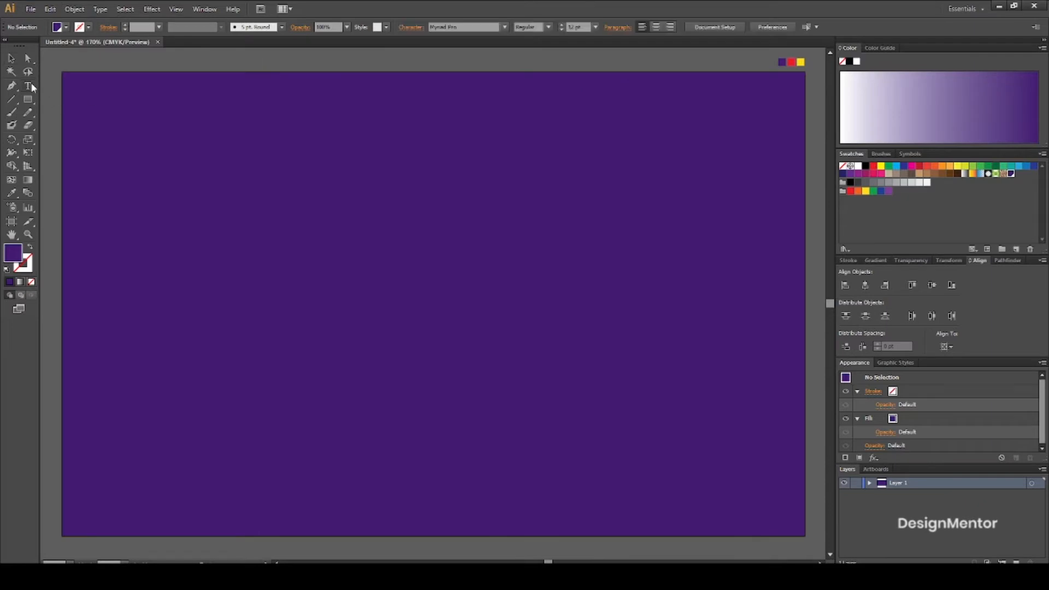
click(88, 26)
click(23, 46)
click(66, 27)
click(66, 27)
click(7, 46)
click(7, 46)
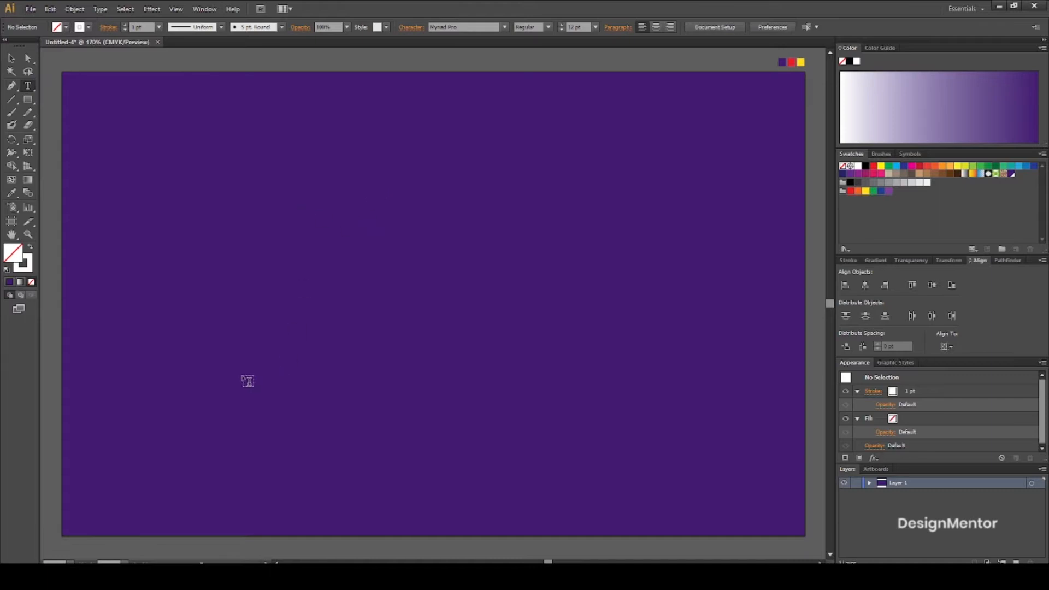
Set the font to Neutraface Text Bold at 200 pt
click(445, 28)
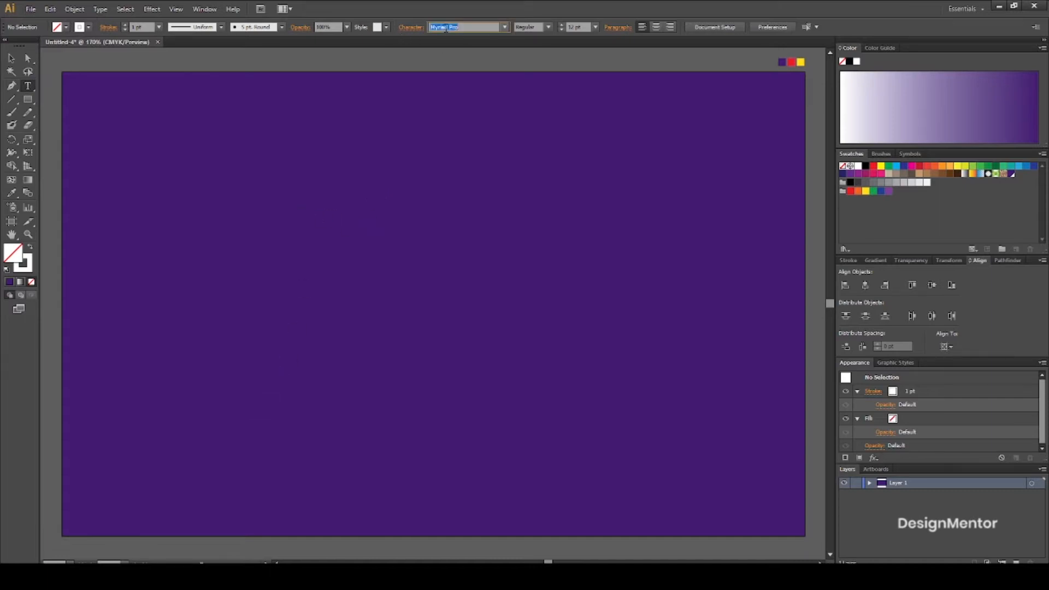
text(Neutraface Text)
key(Return)
click(549, 27)
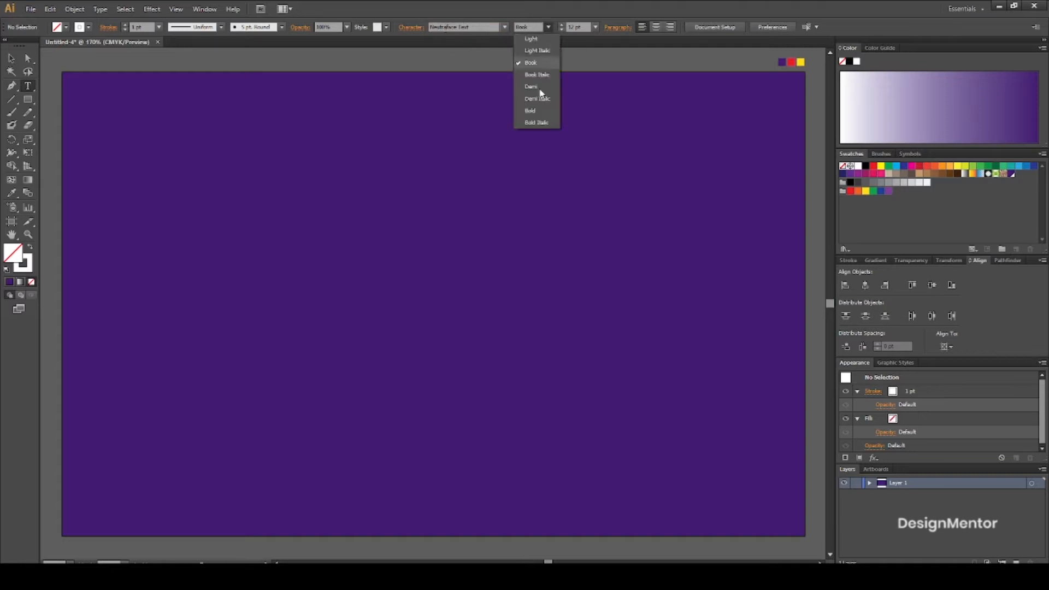
click(540, 107)
click(583, 29)
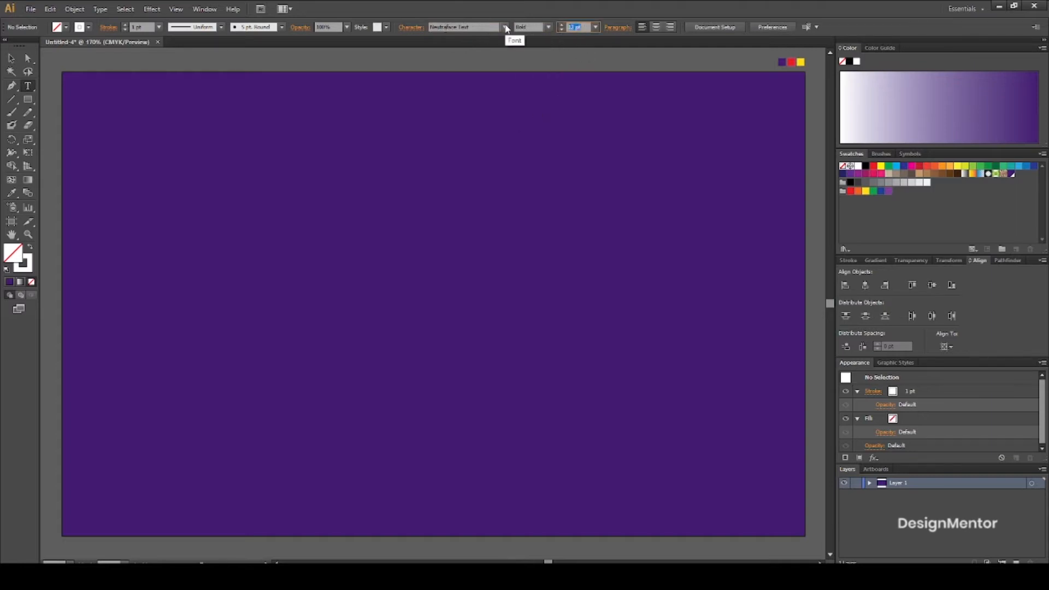
text(200)
key(Return)
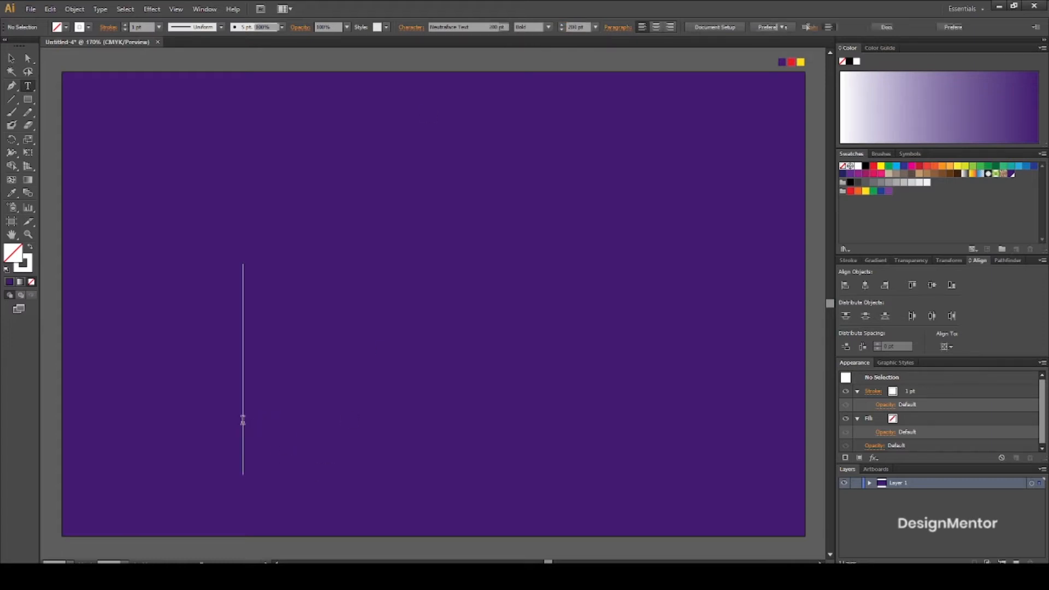
Add the text JAVA on the lower part of the background with no fill and a white stroke
click(243, 422)
click(57, 27)
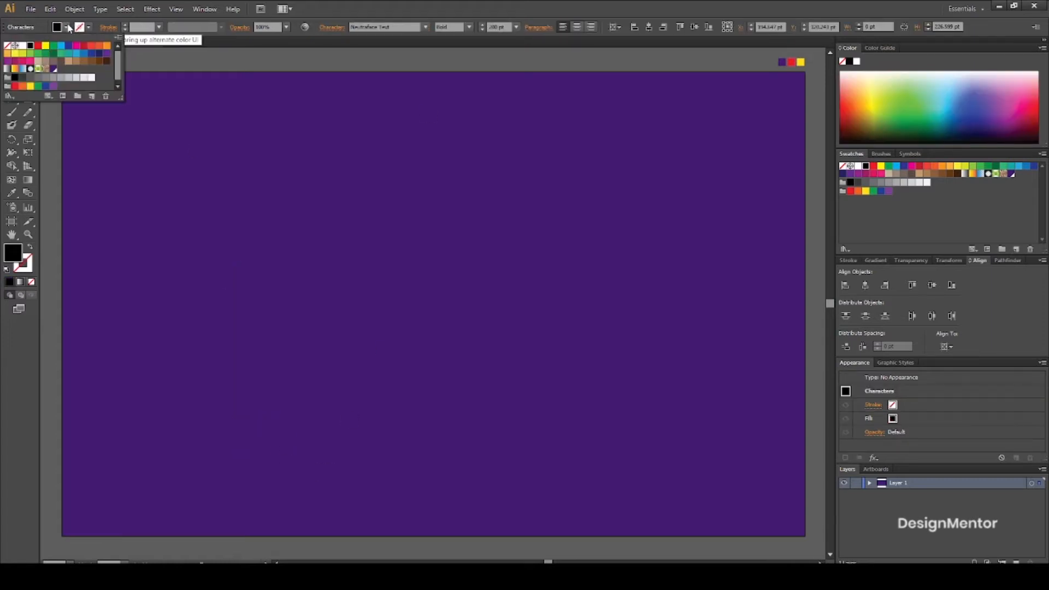
click(7, 46)
key(Escape)
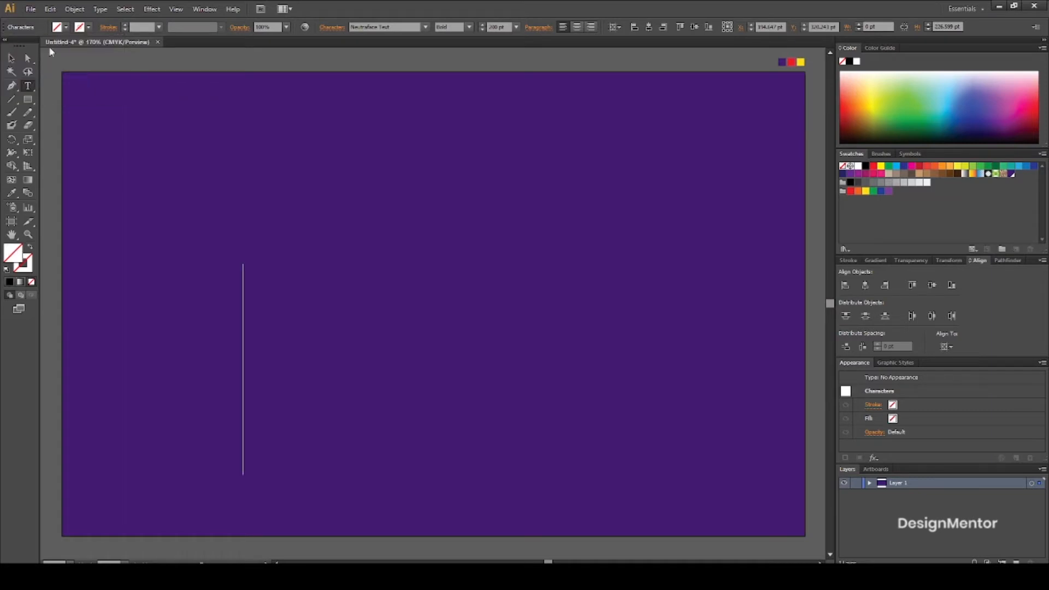
click(80, 27)
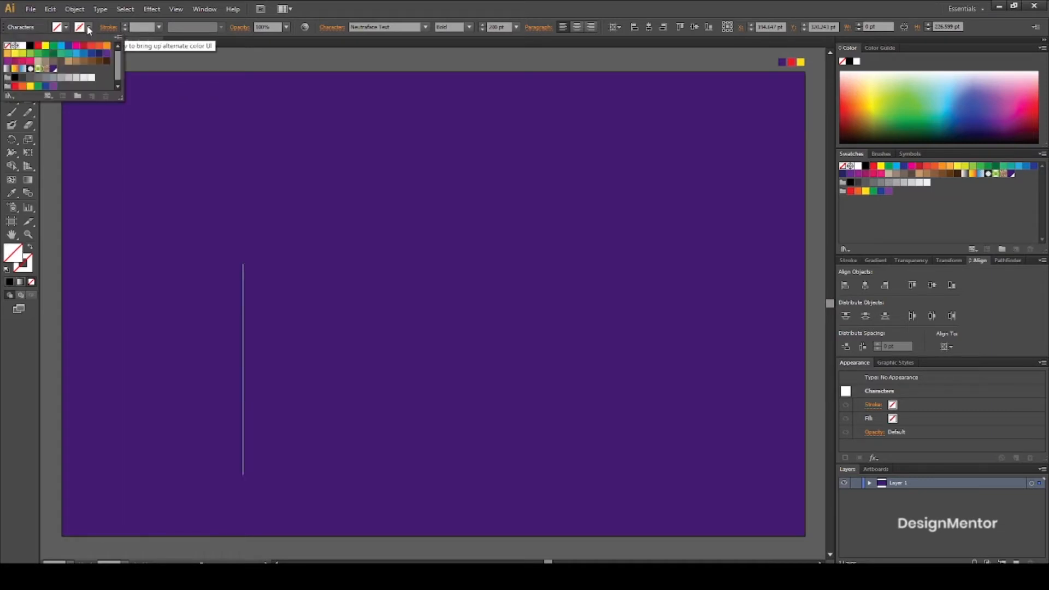
click(22, 45)
key(Escape)
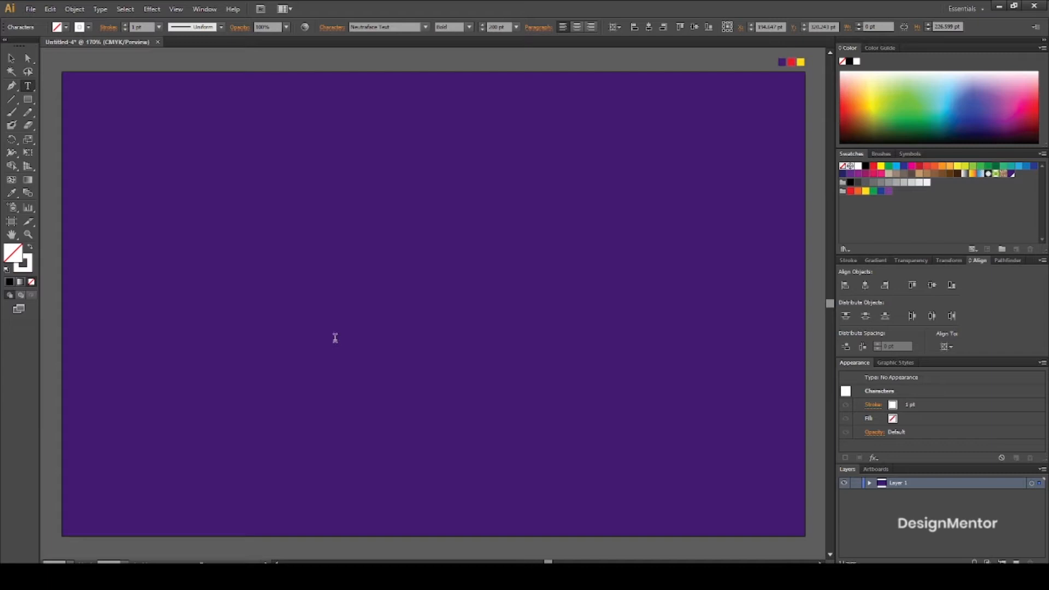
text(JAVA)
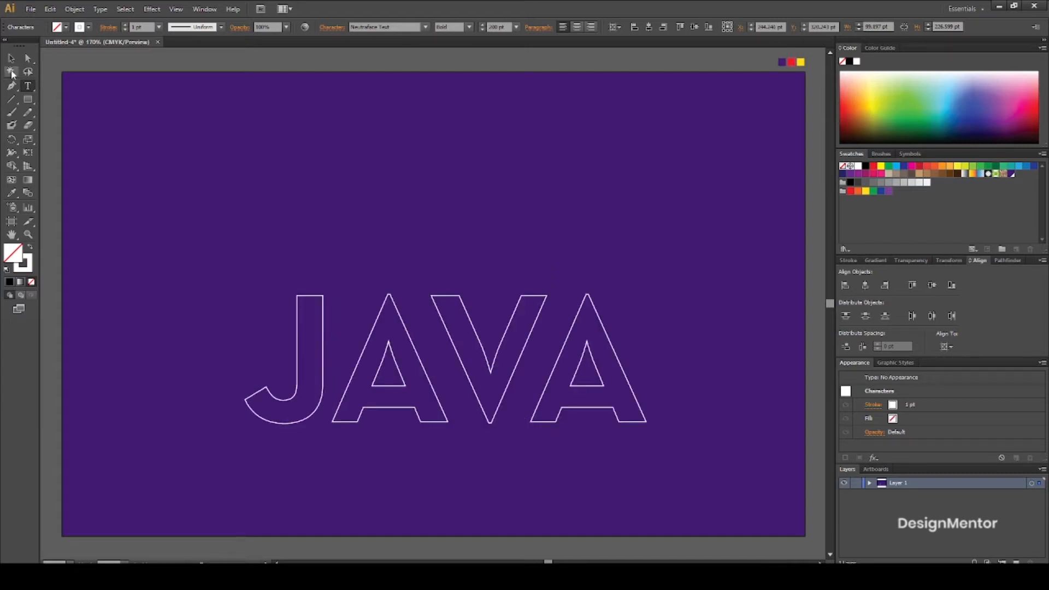
click(11, 59)
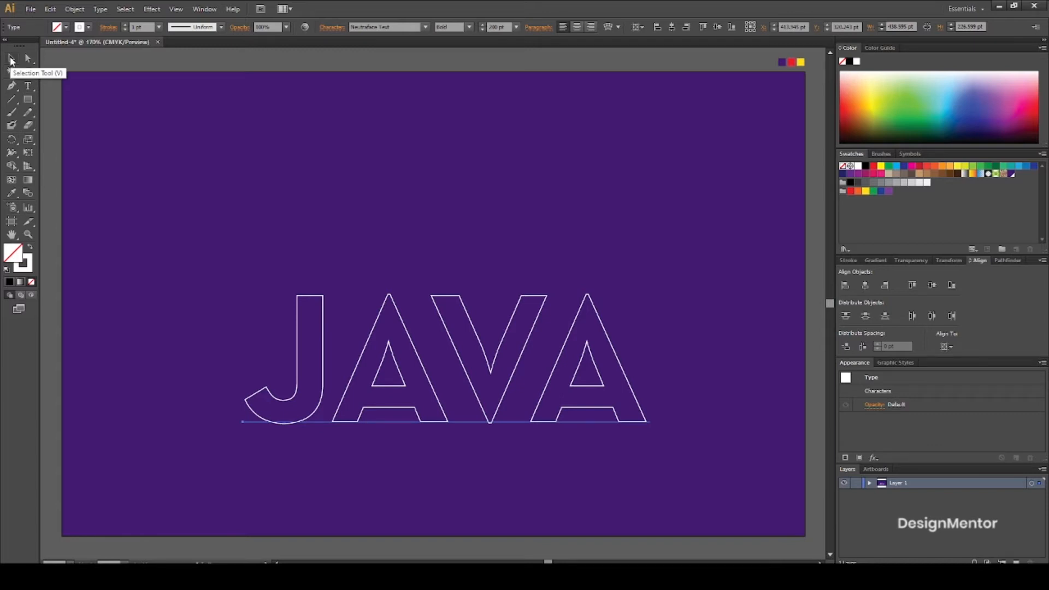
click(235, 57)
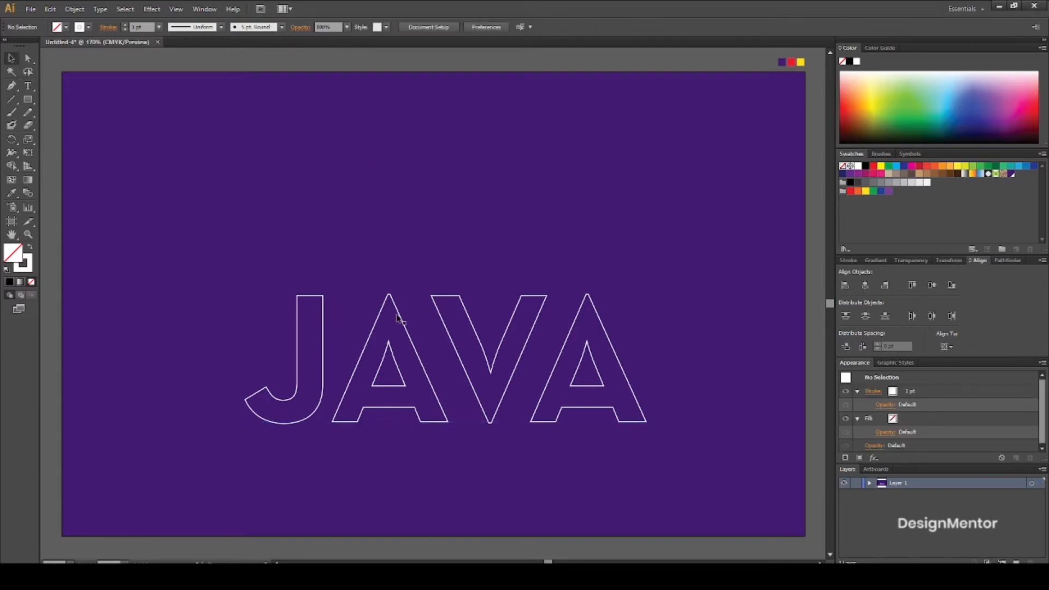
Centre the JAVA text horizontally and vertically on the artboard
click(401, 318)
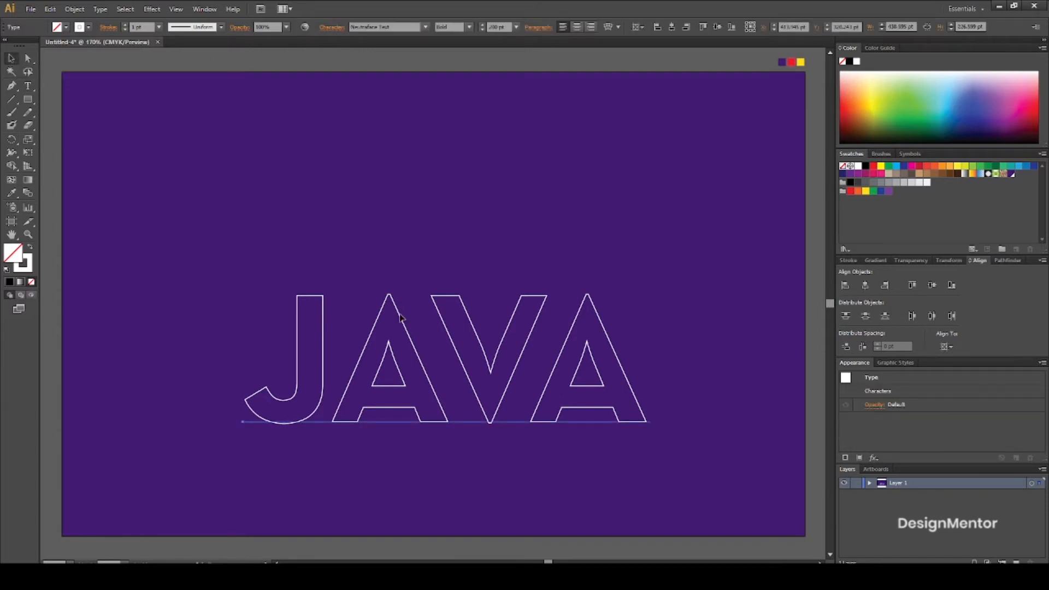
click(865, 286)
click(929, 285)
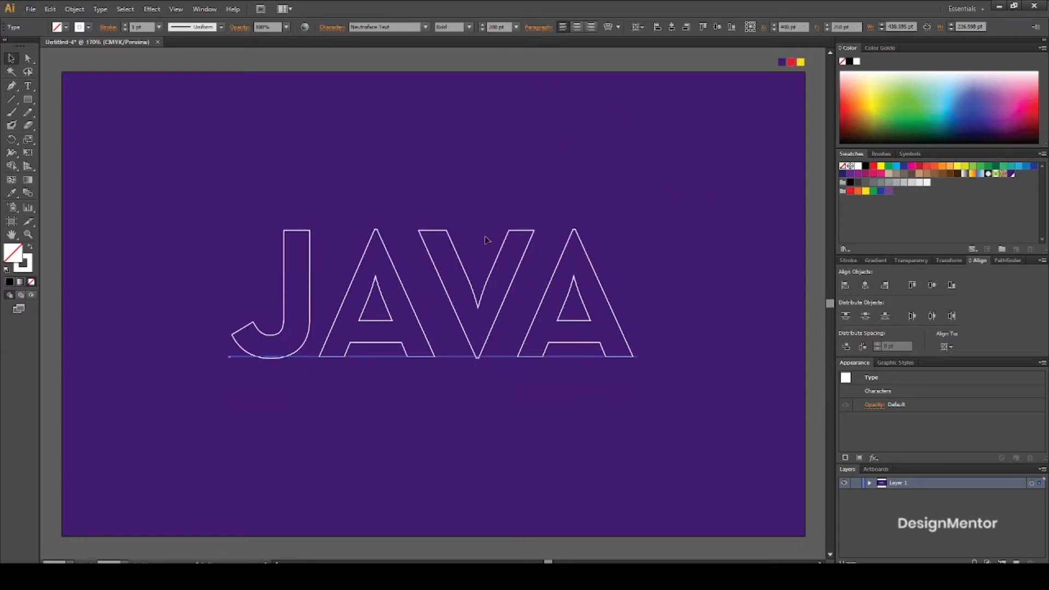
Set the font size of the whole JAVA text to 320 pt
double_click(436, 283)
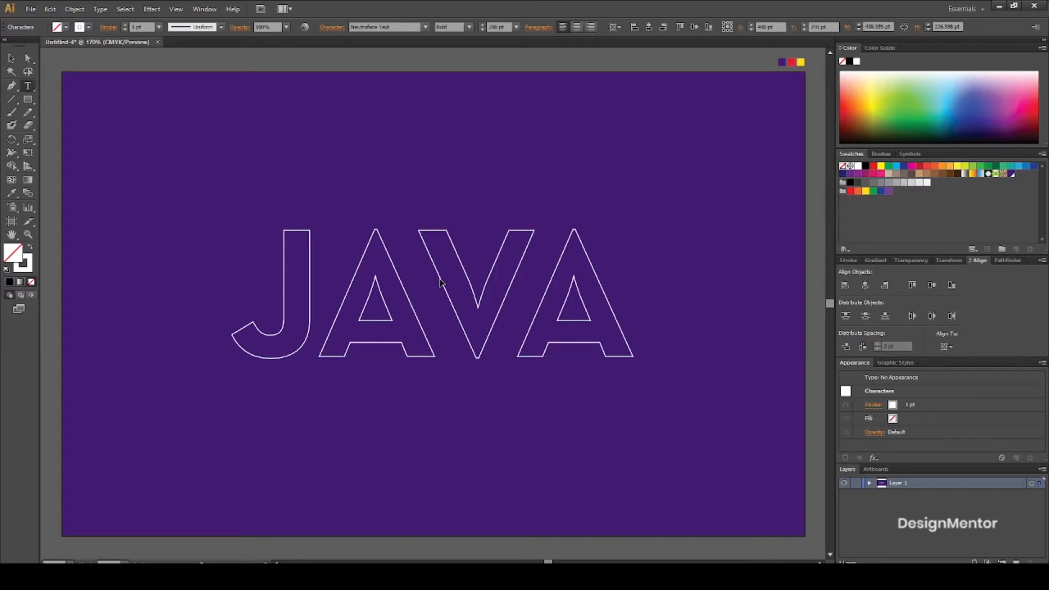
key(ctrl+a)
click(498, 27)
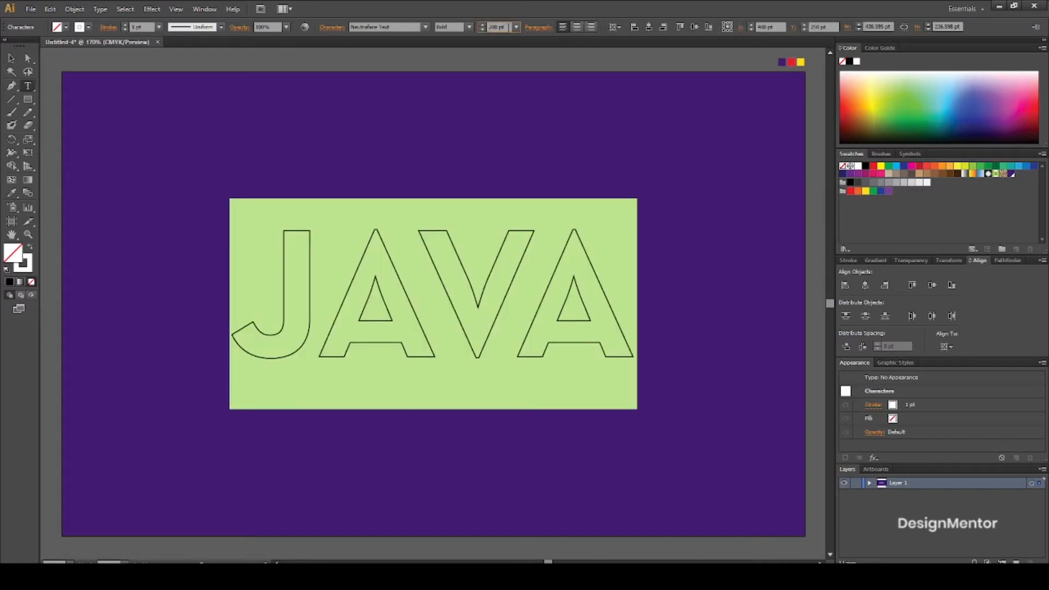
key(BackSpace)
key(Return)
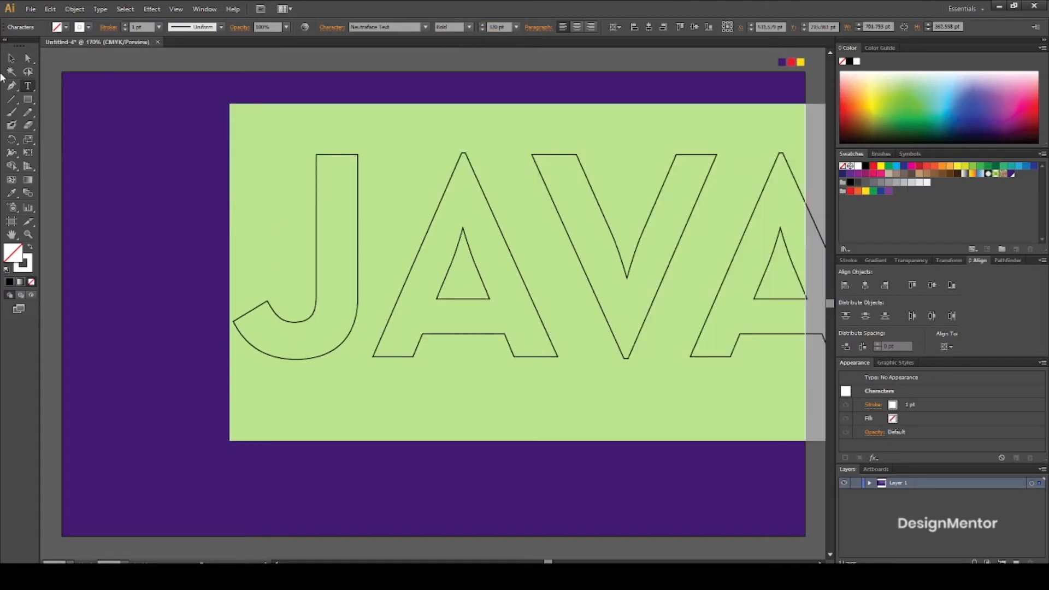
Re-centre the enlarged JAVA text on the artboard
click(11, 58)
click(931, 285)
click(928, 287)
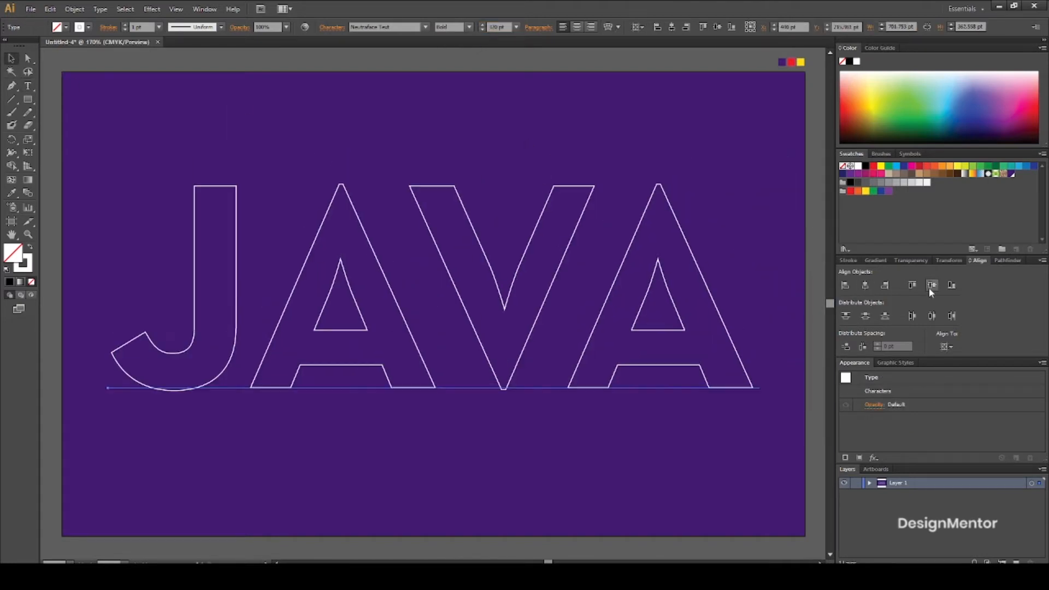
click(809, 392)
Set the JAVA text's stroke weight to 2 pt and convert the text to outlines
click(494, 280)
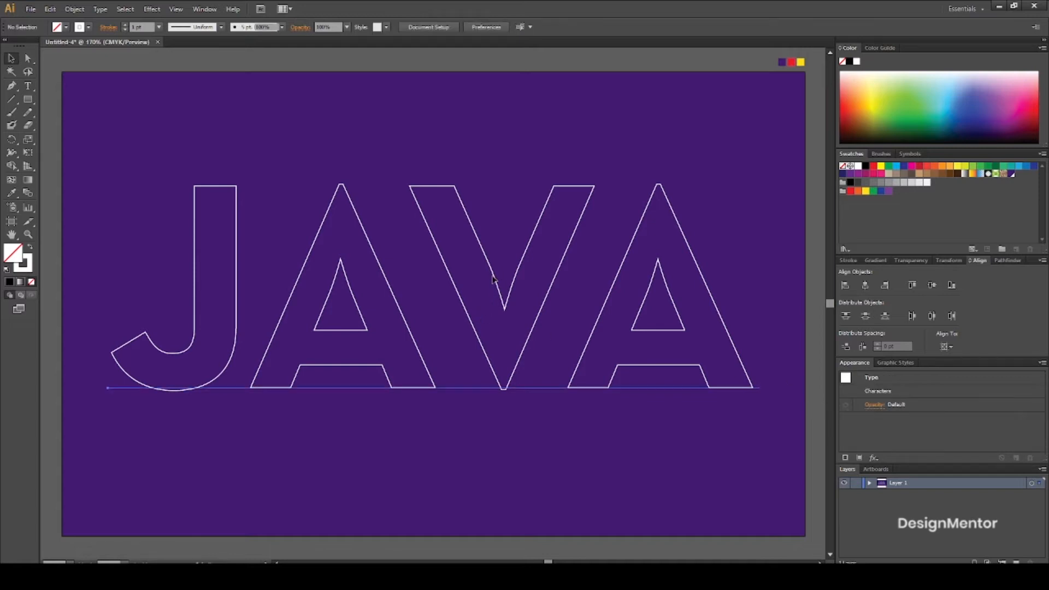
click(138, 27)
text(2)
key(Return)
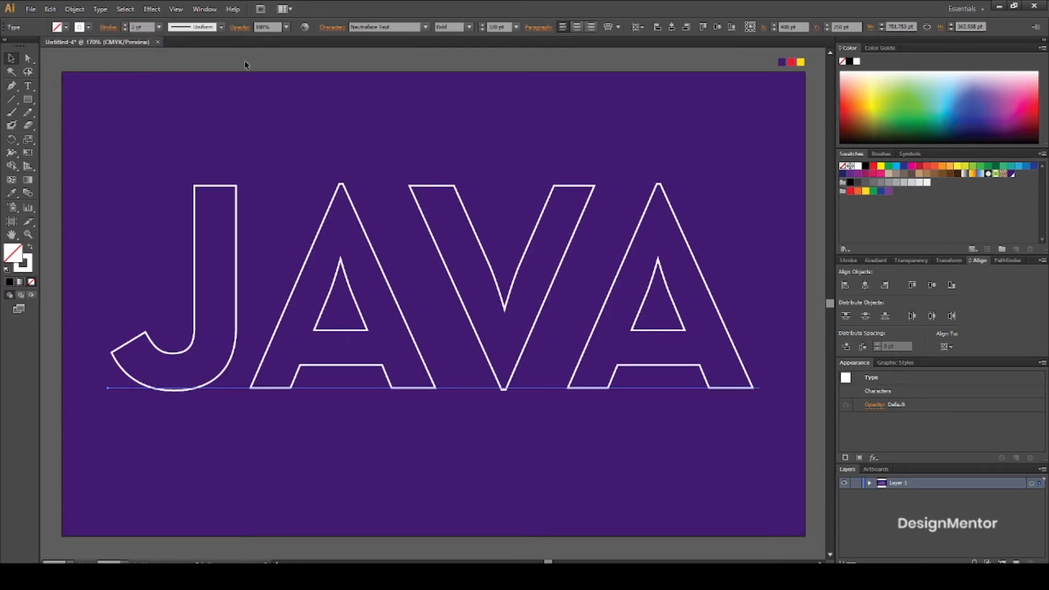
right_click(233, 189)
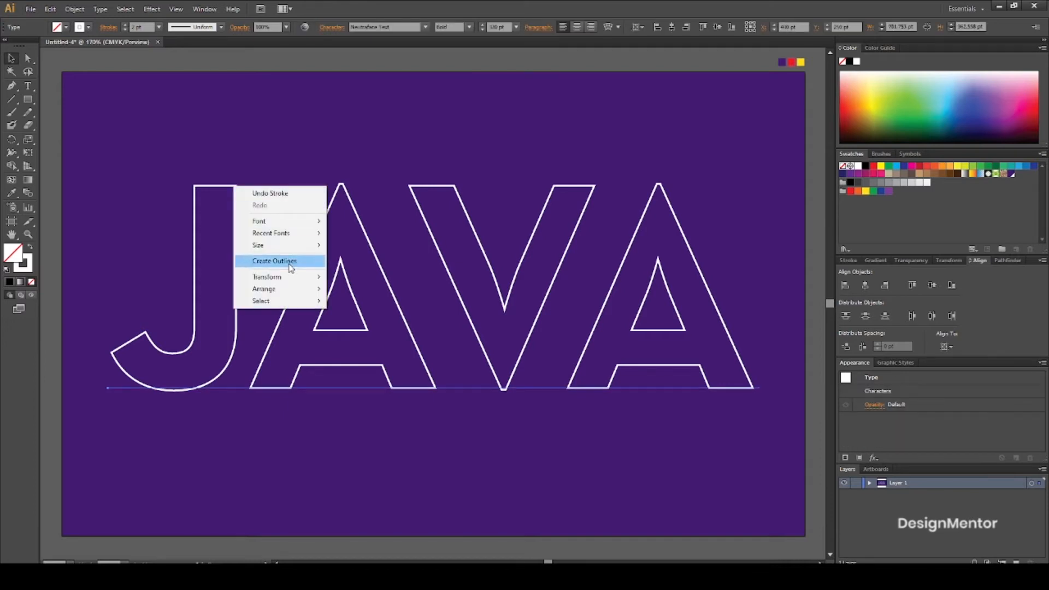
click(289, 262)
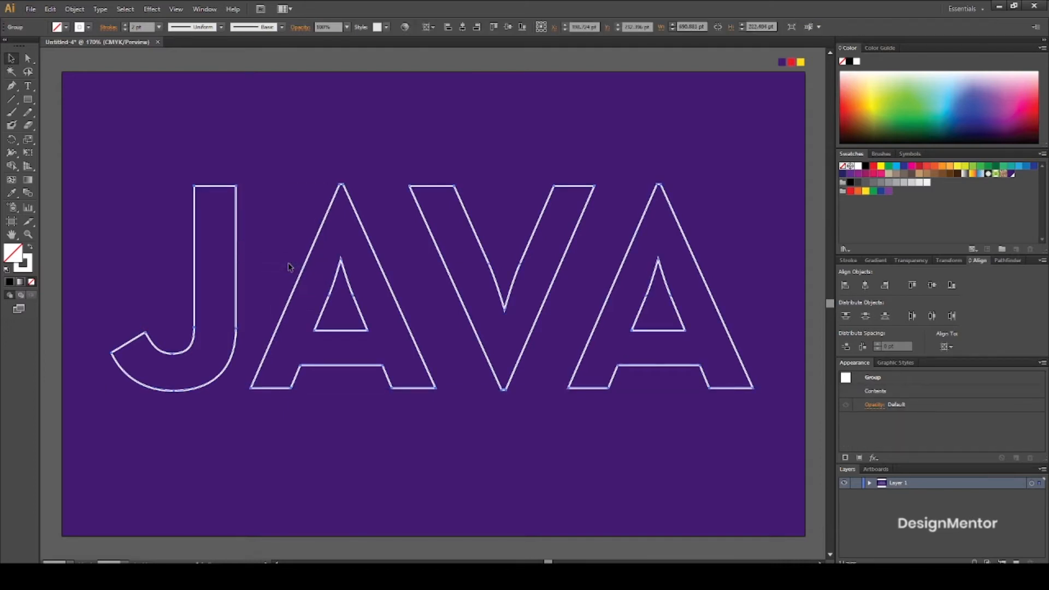
Apply a previewed 3D Extrude & Bevel effect to the JAVA outlines with the Isometric Top position and an extrude depth of 0 pt
click(152, 9)
mouse_move(172, 76)
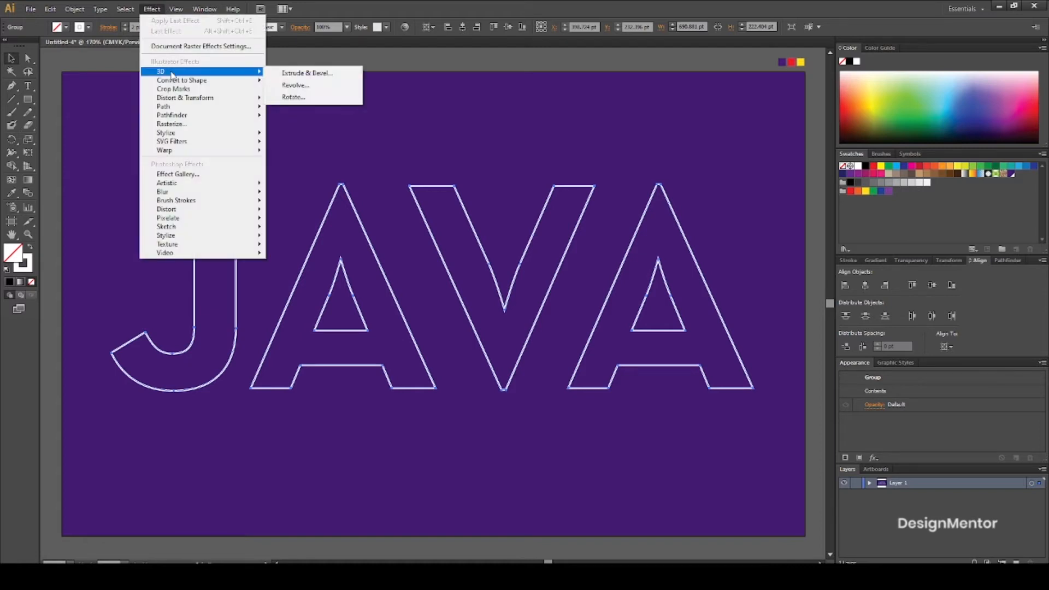
click(306, 72)
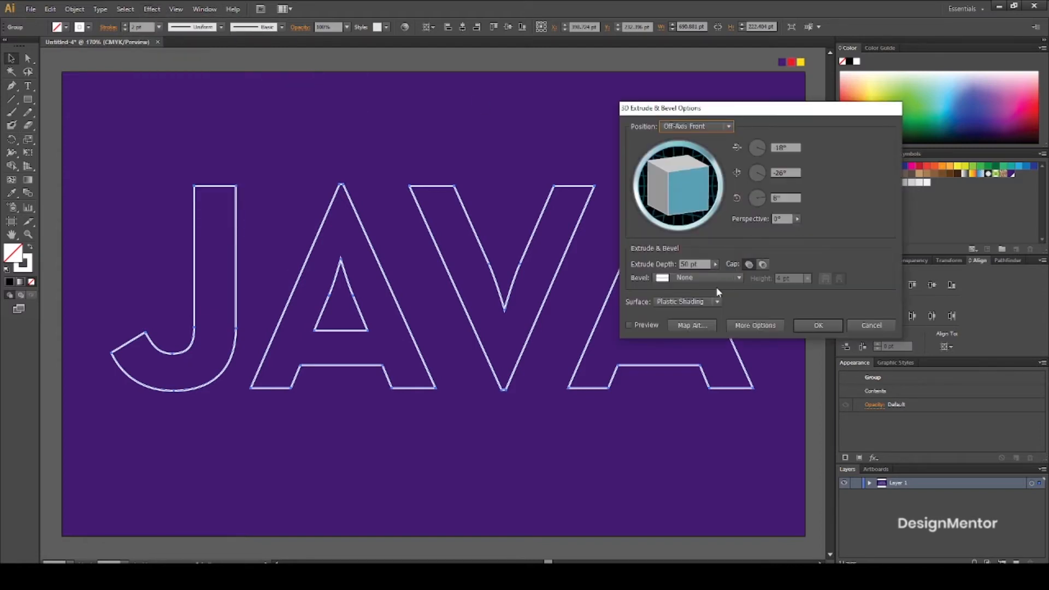
click(631, 324)
click(707, 127)
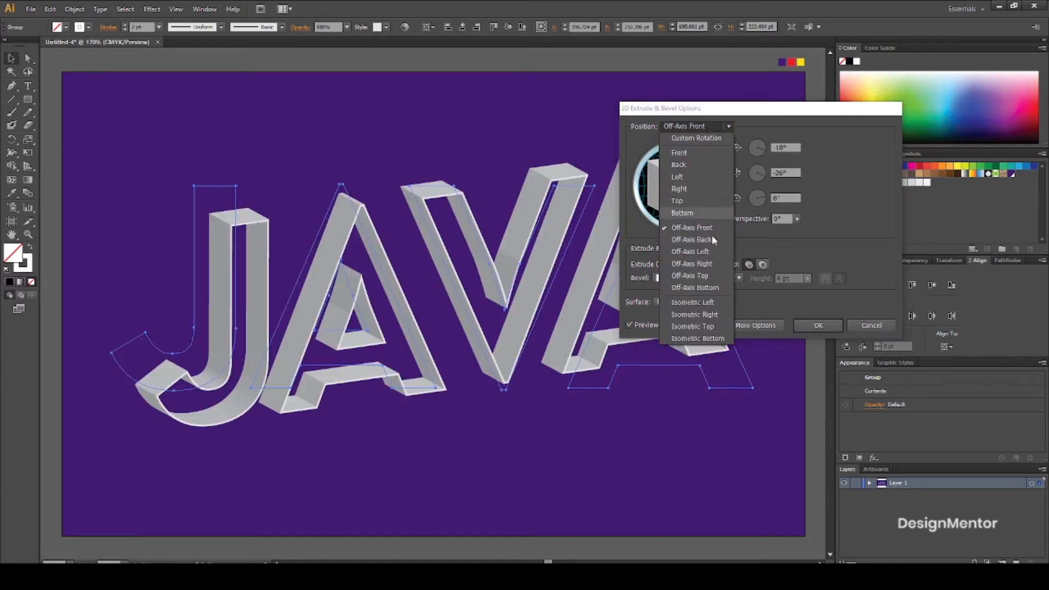
click(703, 325)
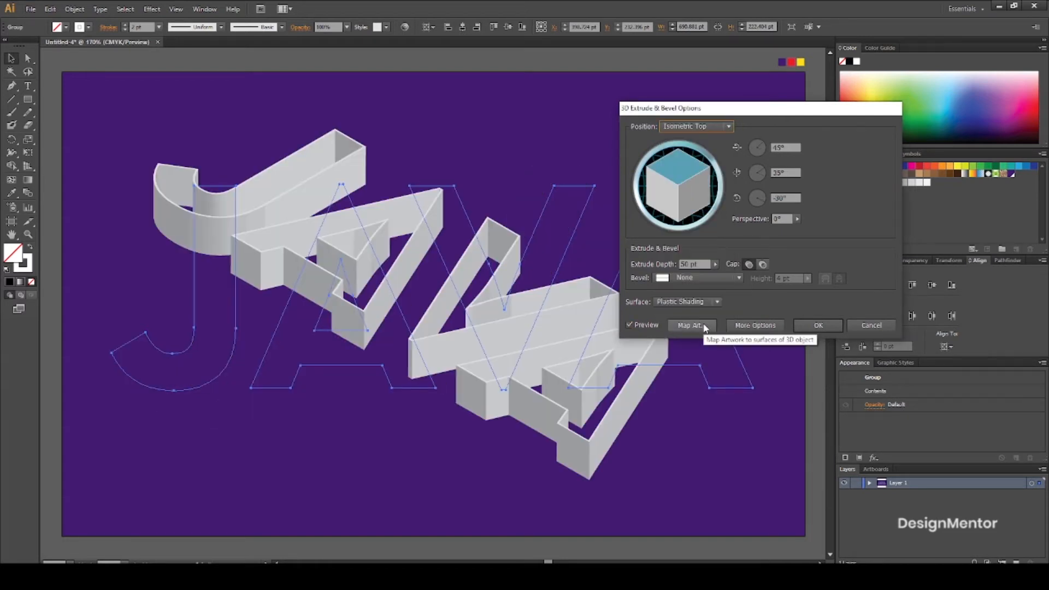
drag(707, 264, 641, 263)
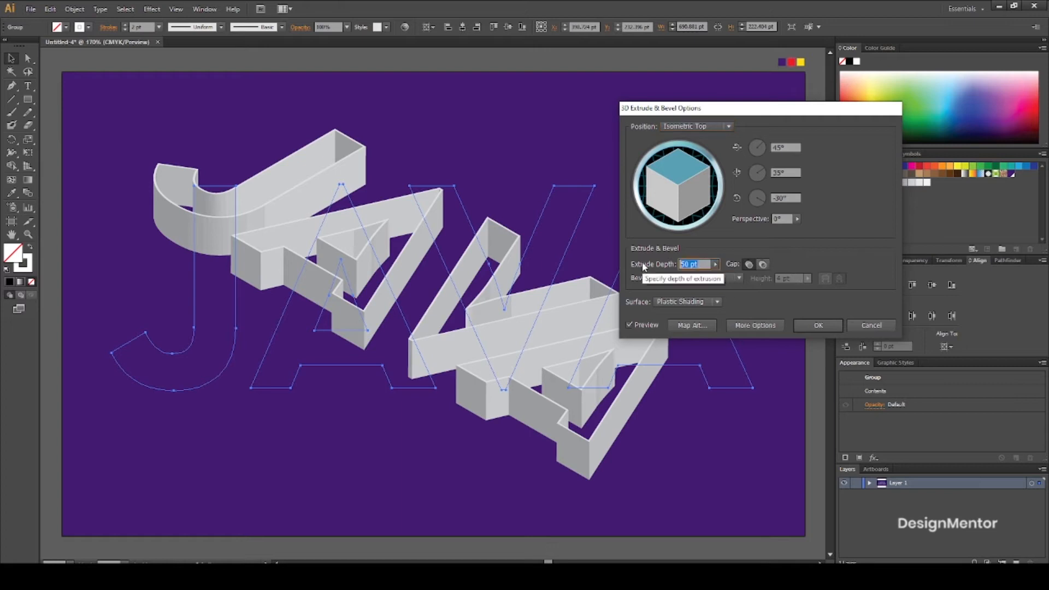
text(0)
key(Return)
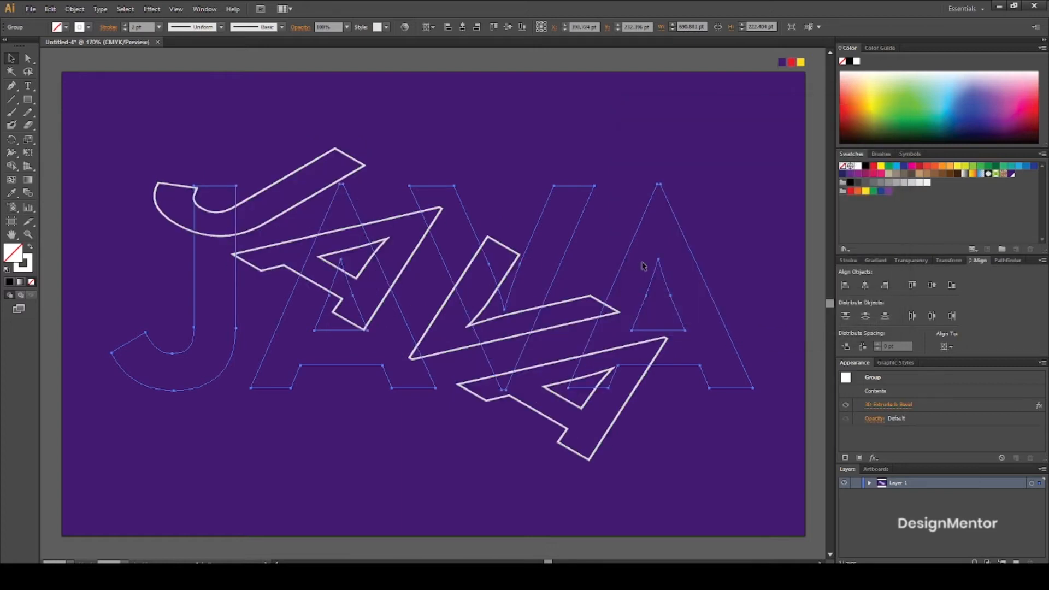
click(581, 60)
click(330, 187)
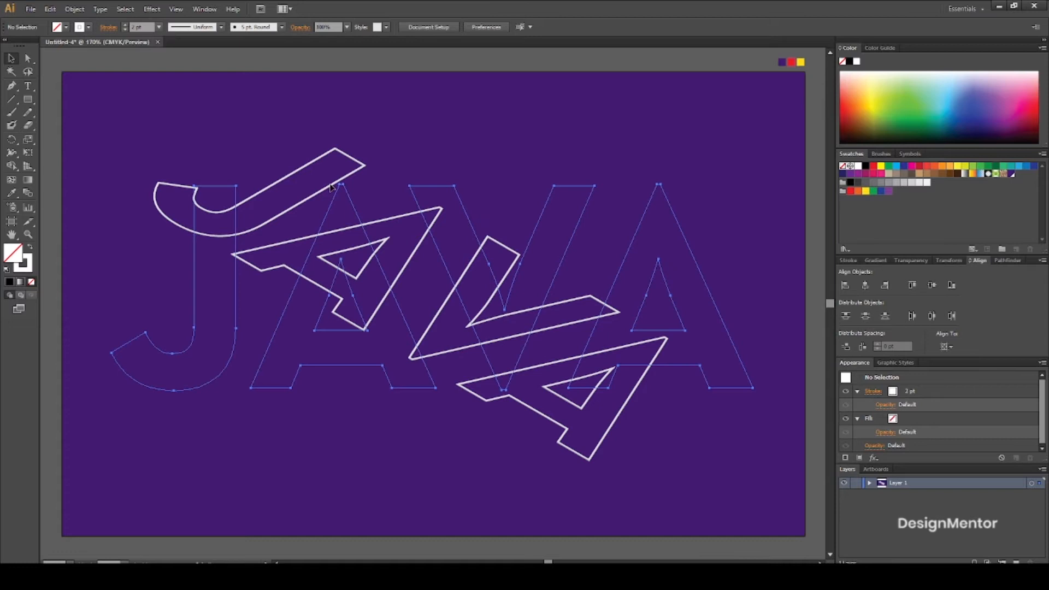
Expand the appearance of the isometric JAVA artwork so its 3D effect becomes editable paths
click(74, 9)
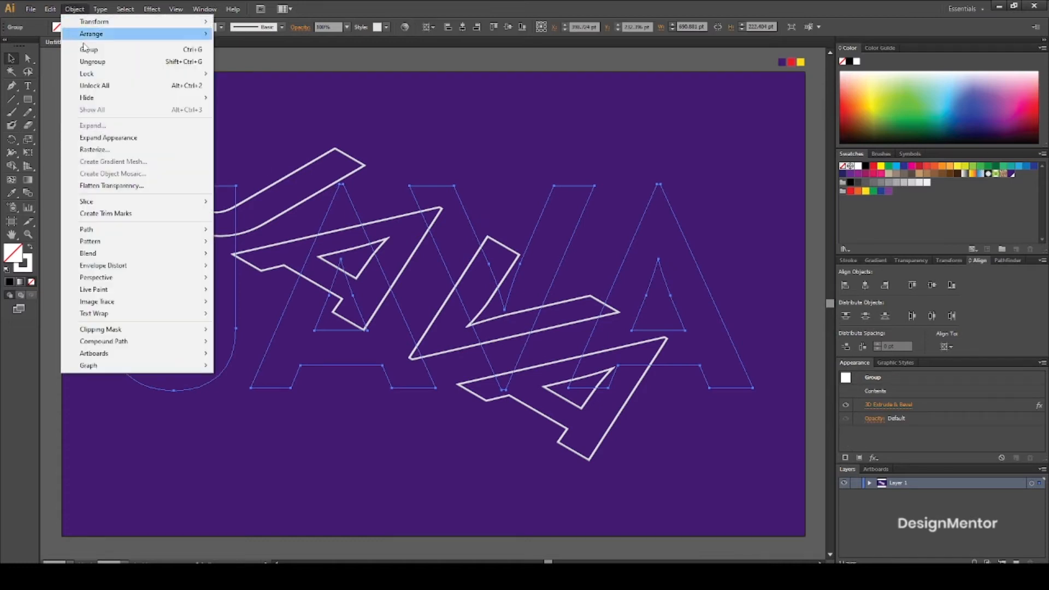
click(100, 137)
click(74, 8)
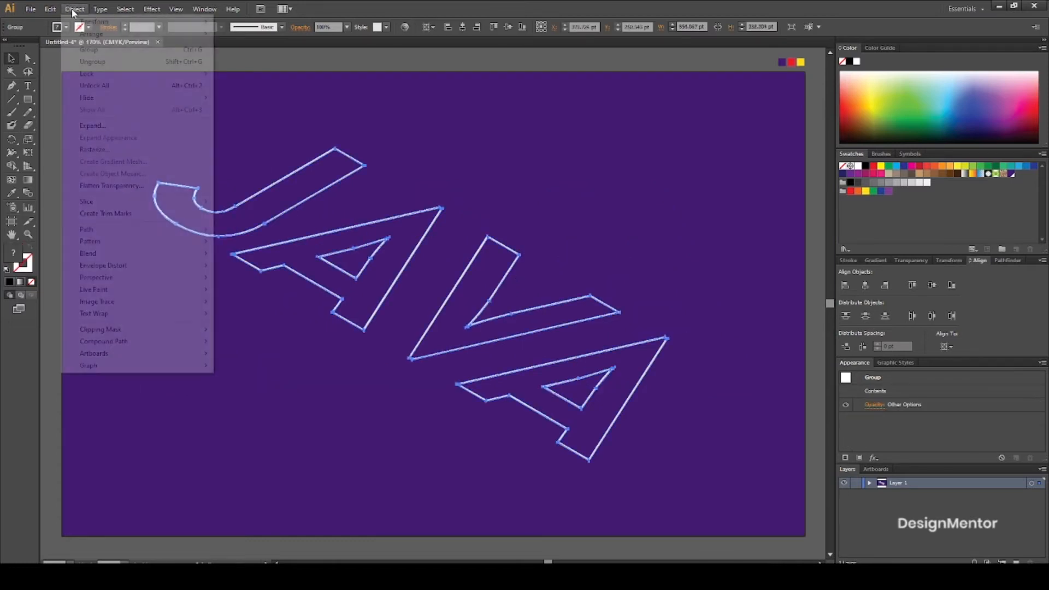
click(112, 126)
click(234, 57)
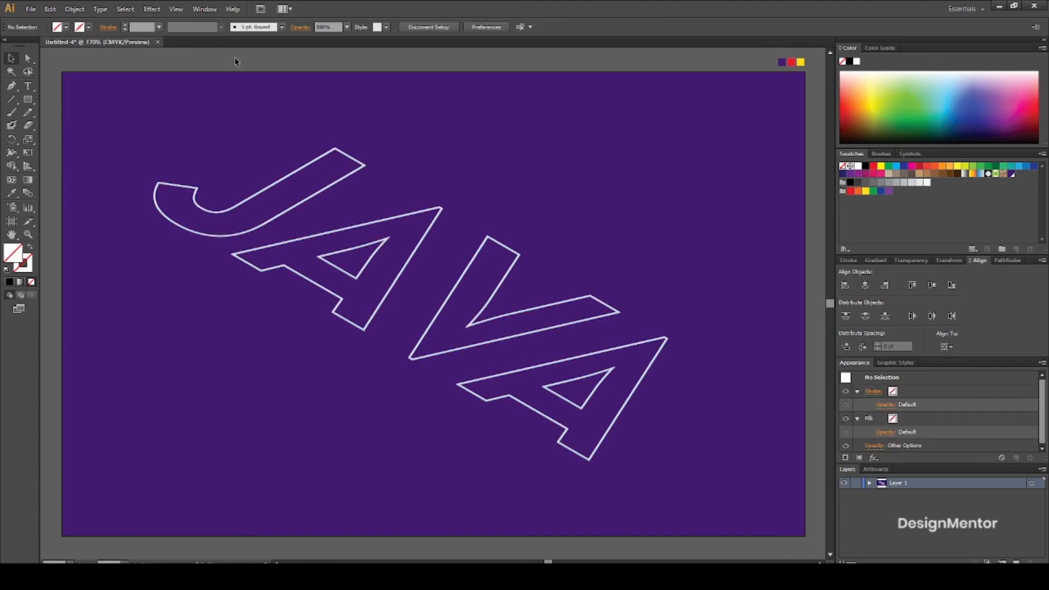
Move the expanded JAVA group straight up until its upper part, including the J, lies above the artboard
click(340, 180)
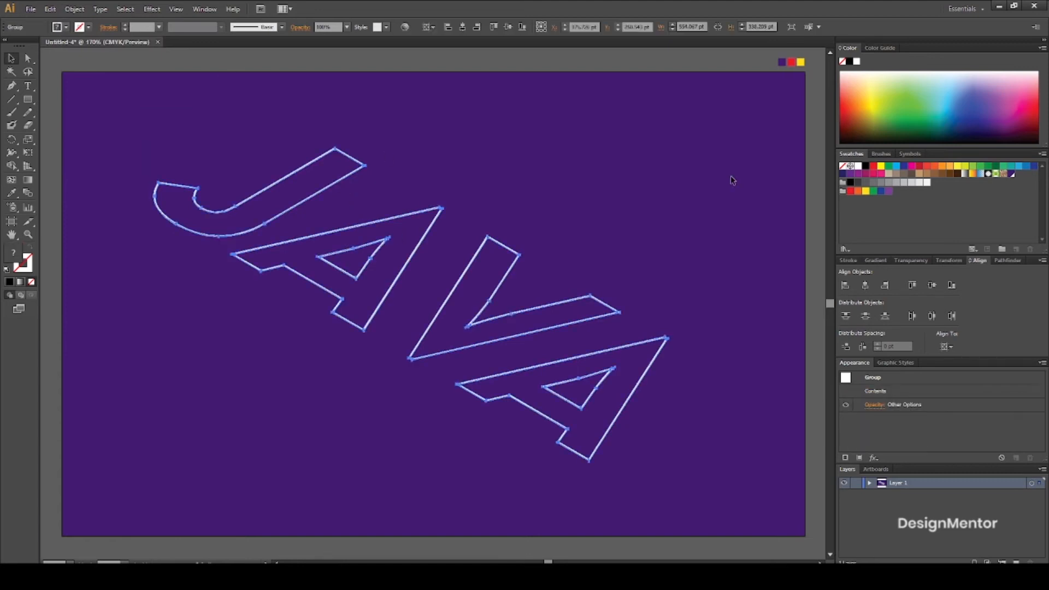
key(shift+Up)
key(shift+Up)
key(shift+Up)
key(shift+Up)
key(shift+Up)
key(shift+Up)
key(shift+Up)
key(shift+Up)
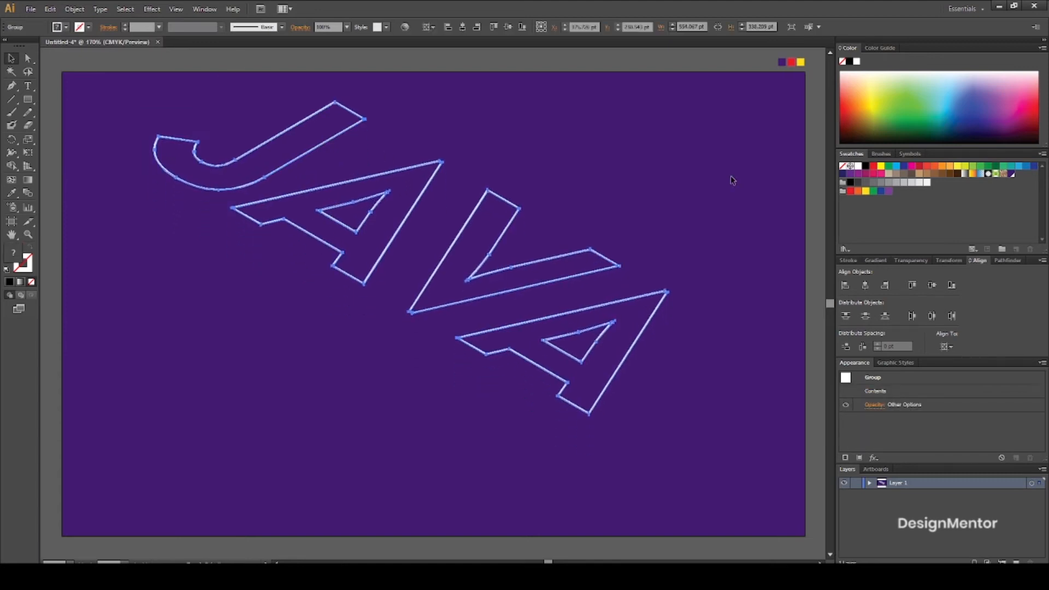
key(shift+Up)
key(shift+Up)
key(shift+Up)
key(shift+Up)
key(shift+Up)
key(shift+Up)
key(shift+Up)
key(shift+Up)
key(shift+Up)
key(shift+Up)
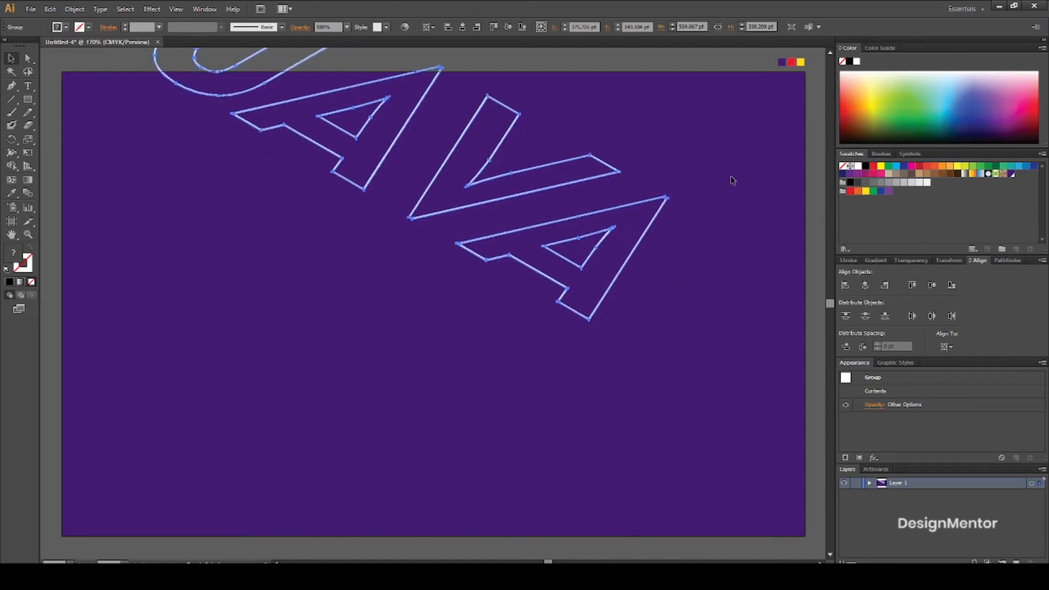
key(shift+Up)
key(shift+Up)
key(shift+Up)
key(shift+Up)
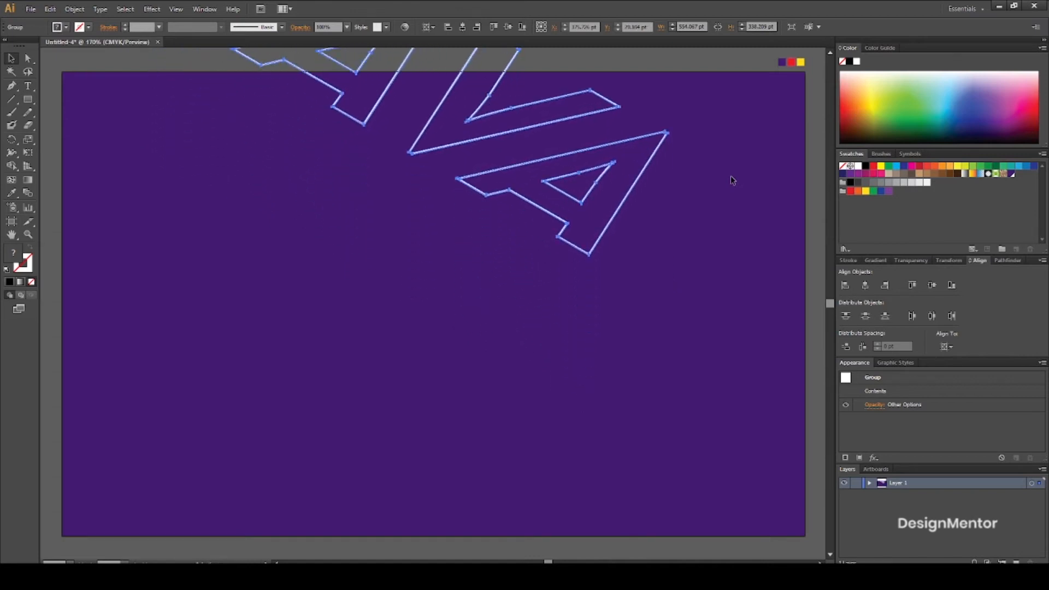
Paste a copy of the JAVA group in front and move it straight down to the lower part of the artboard
key(ctrl+c)
key(ctrl+f)
key(shift+Down)
key(shift+Down)
key(shift+Down)
key(shift+Down)
key(shift+Down)
key(shift+Down)
key(shift+Down)
key(shift+Down)
key(shift+Down)
key(shift+Down)
key(shift+Down)
key(shift+Down)
key(shift+Down)
key(shift+Down)
key(shift+Down)
key(shift+Down)
key(shift+Down)
key(shift+Down)
key(shift+Down)
key(shift+Down)
key(shift+Down)
key(shift+Down)
key(shift+Down)
key(shift+Down)
key(shift+Down)
key(shift+Down)
key(shift+Down)
key(shift+Down)
key(shift+Down)
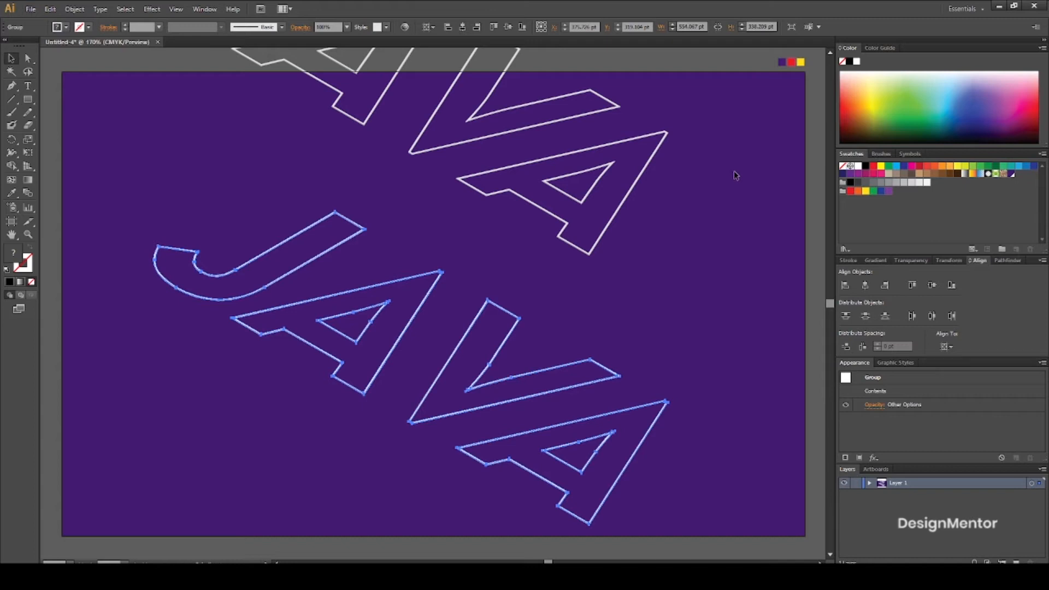
key(Down)
key(Down)
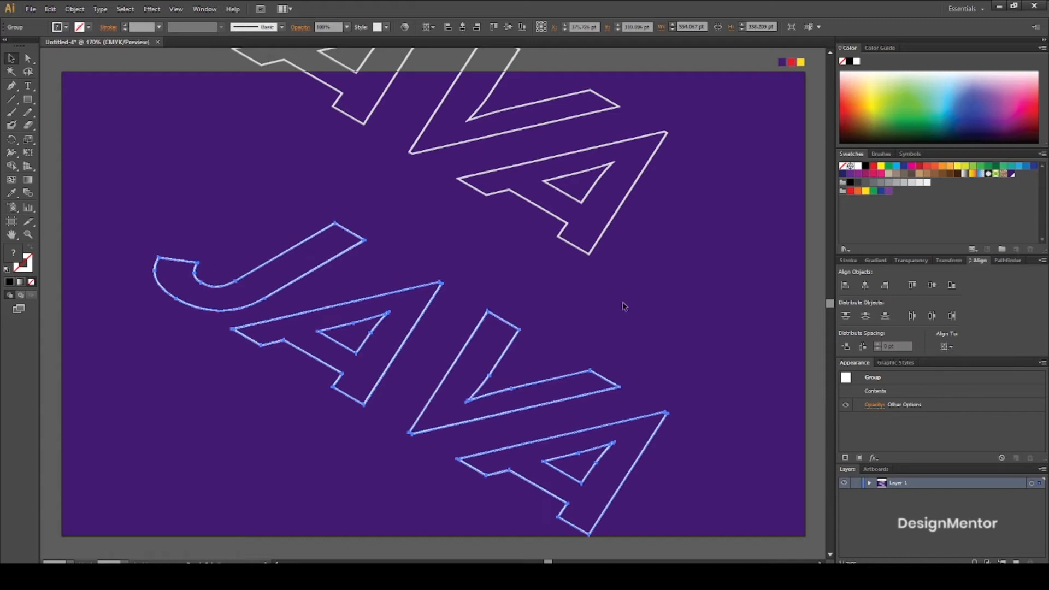
click(625, 306)
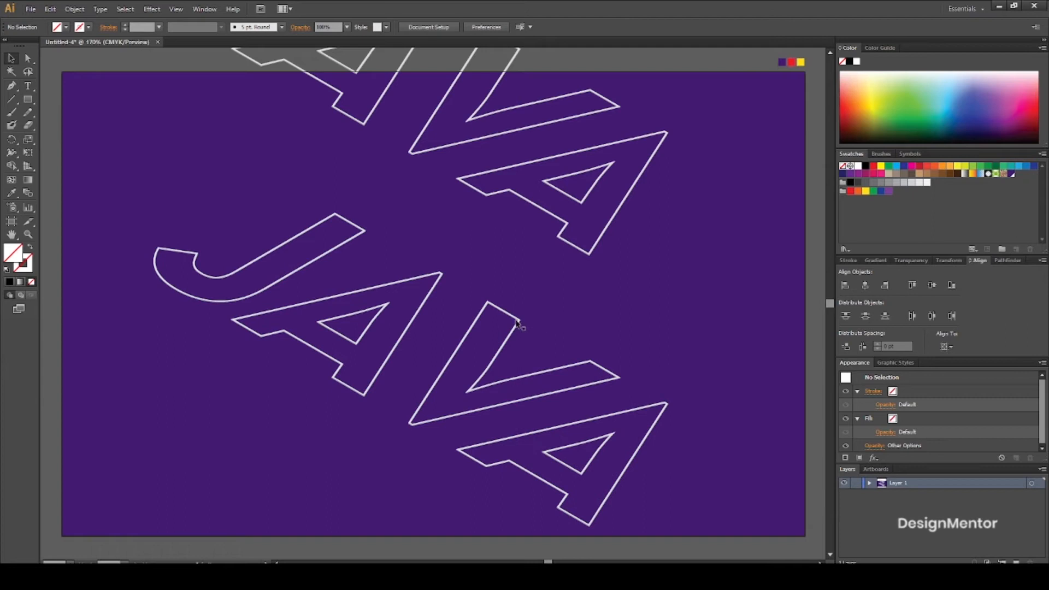
Move the original JAVA group further up so that mostly its final A remains on the artboard
click(593, 253)
key(shift+Up)
key(shift+Up)
key(shift+Up)
key(shift+Up)
key(shift+Up)
key(shift+Up)
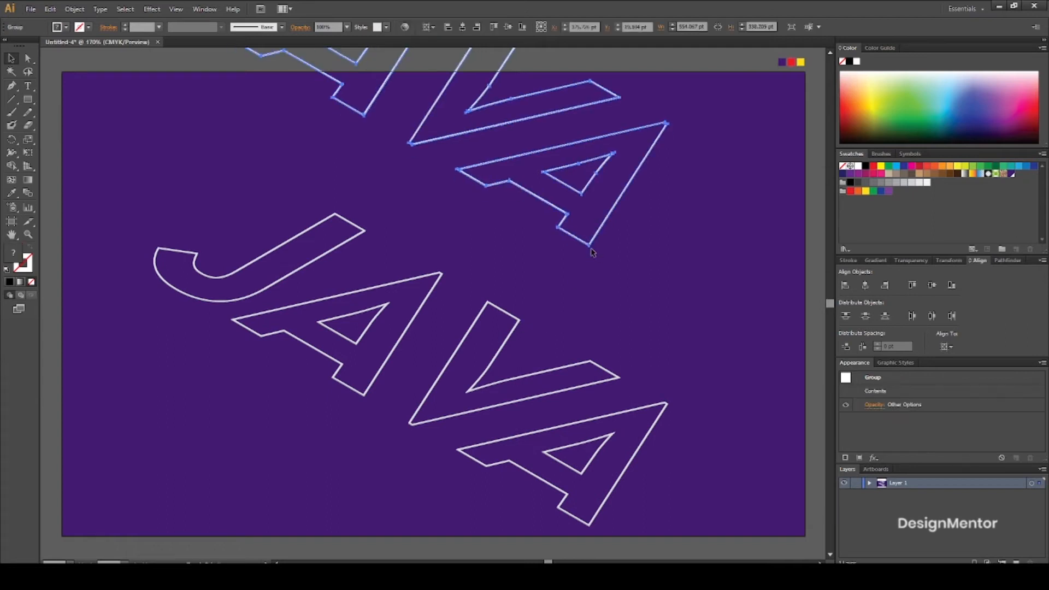
key(shift+Up)
key(shift+Up)
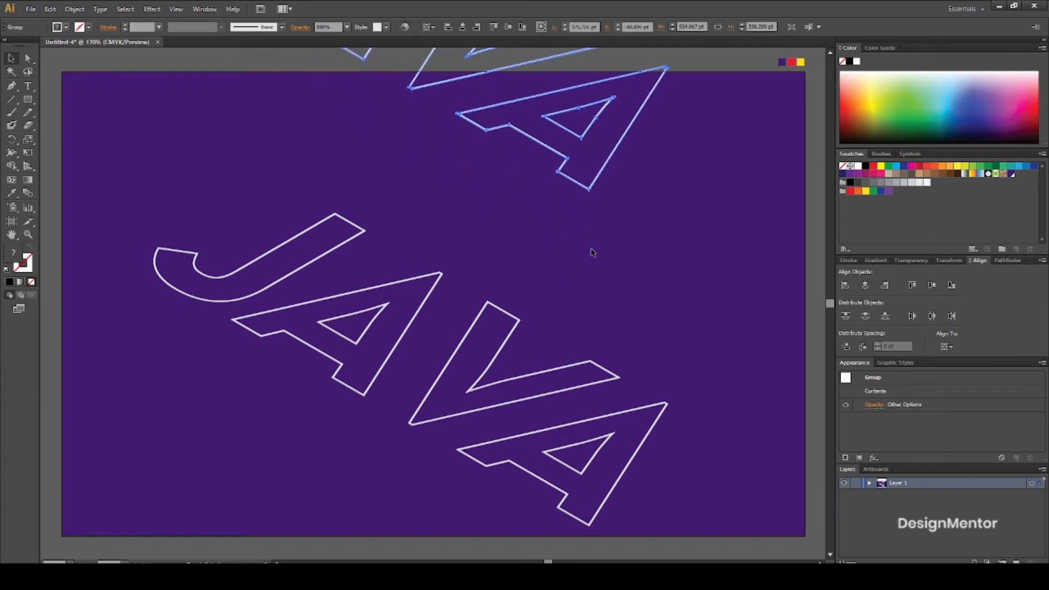
Duplicate the lower JAVA group in front and offset the copy about 20 pt upward
click(326, 254)
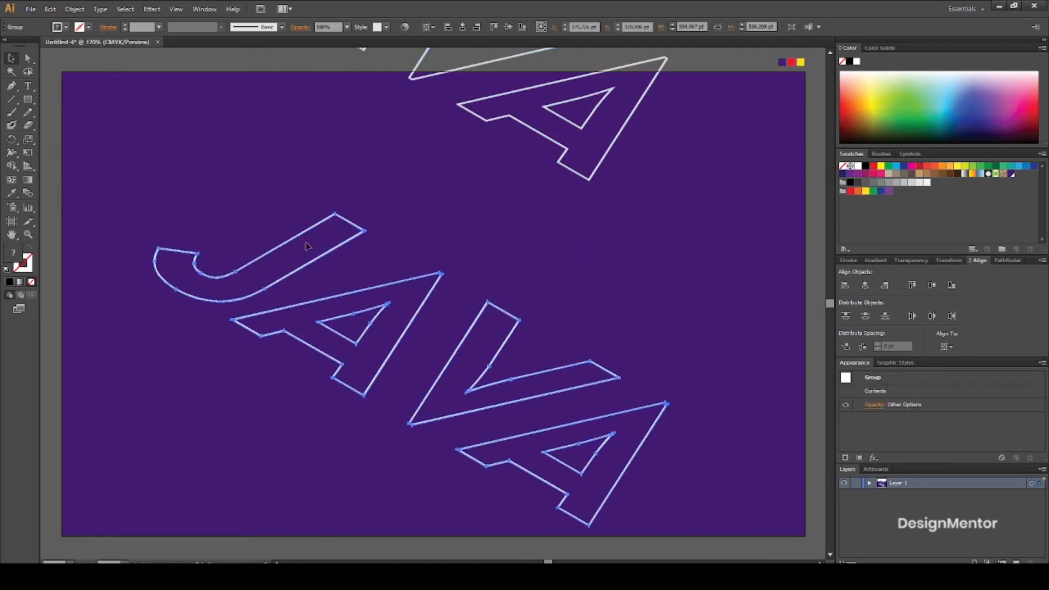
click(52, 10)
click(77, 61)
click(51, 9)
click(84, 85)
key(shift+Up)
key(shift+Up)
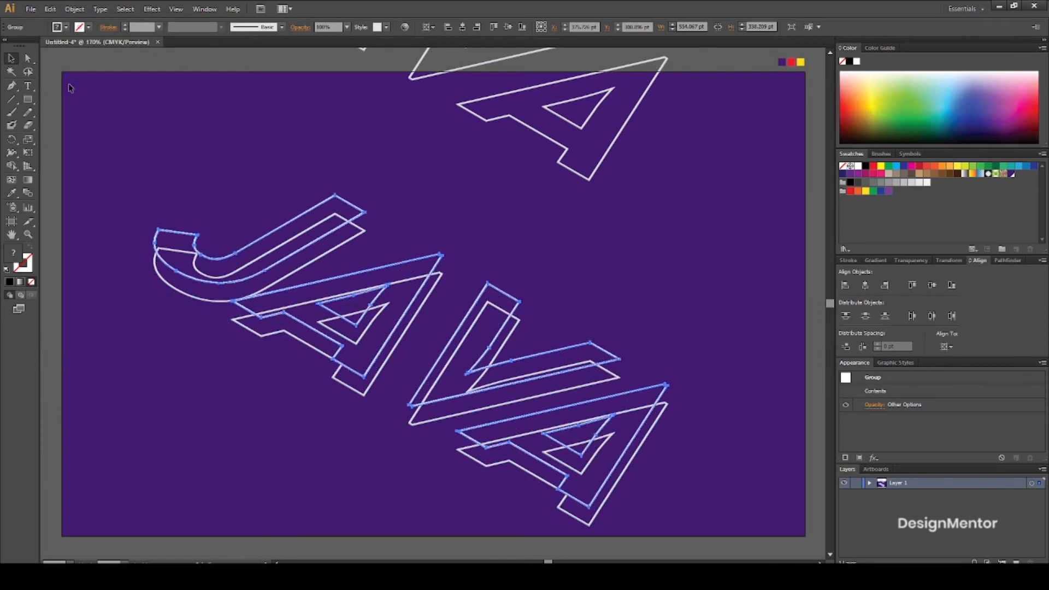
click(75, 62)
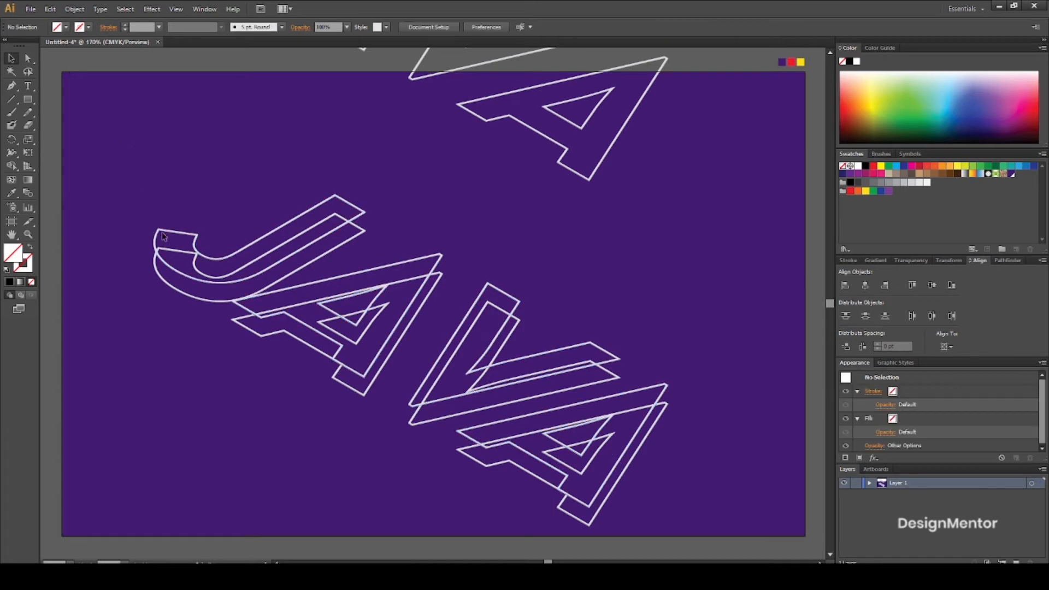
Add a third JAVA layer by pasting another copy in front, about 20 pt above the second one
click(161, 234)
click(50, 9)
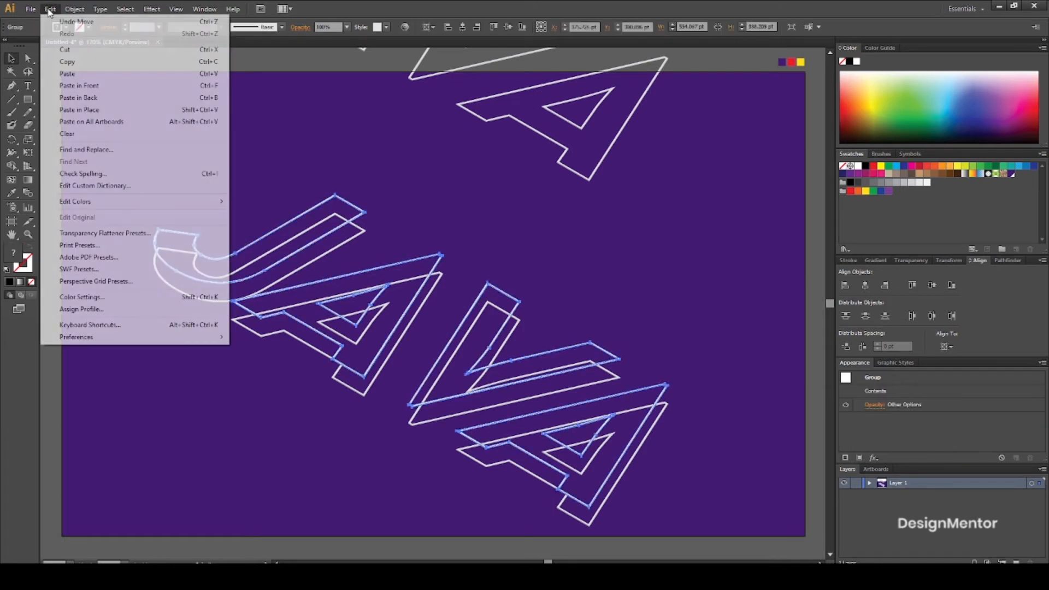
click(64, 50)
click(51, 9)
click(84, 87)
key(shift+Up)
key(shift+Up)
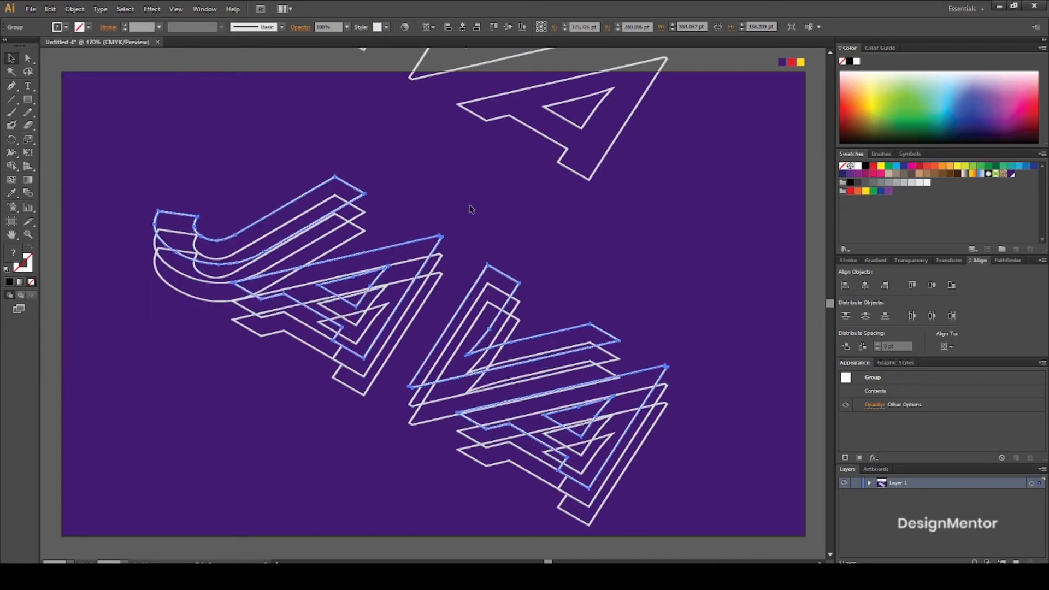
click(471, 209)
Fill the middle of the three stacked JAVA outlines with CMYK Red
click(362, 199)
click(359, 220)
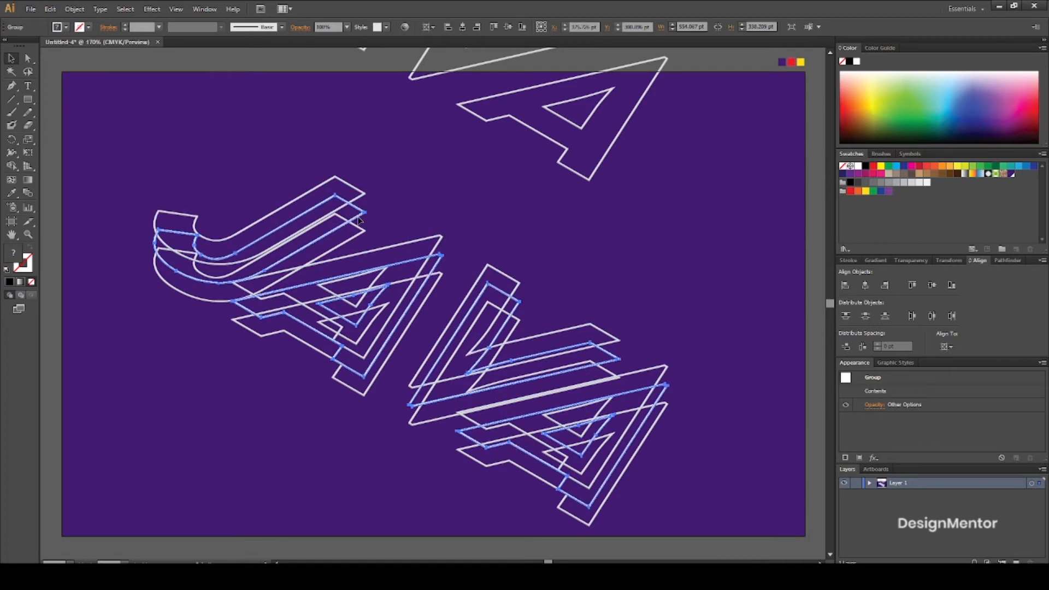
key(i)
click(873, 166)
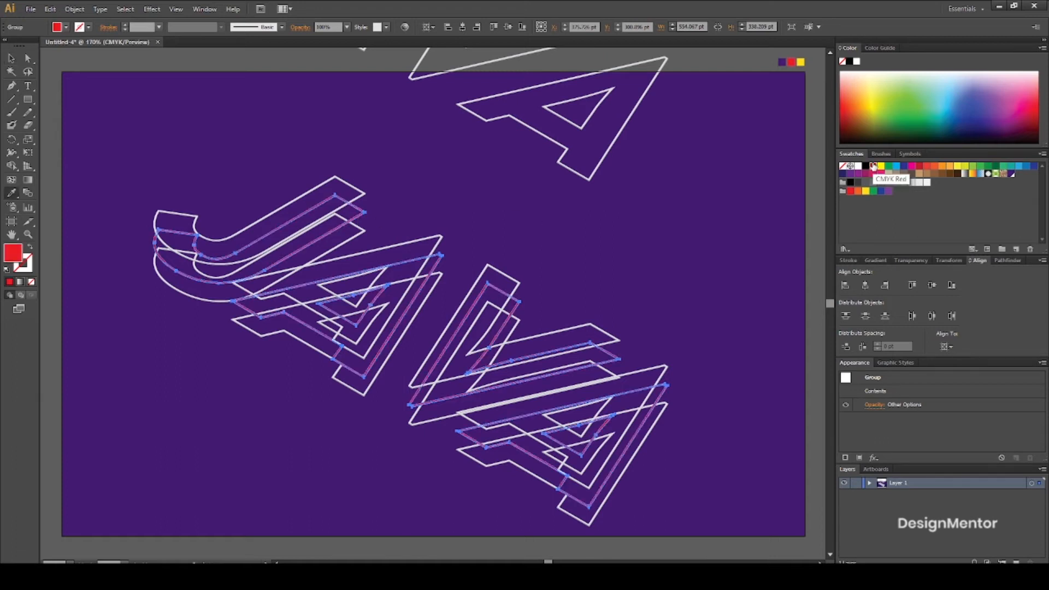
click(11, 58)
click(326, 117)
Fill the uppermost of the three stacked JAVA outlines with bright yellow
click(365, 197)
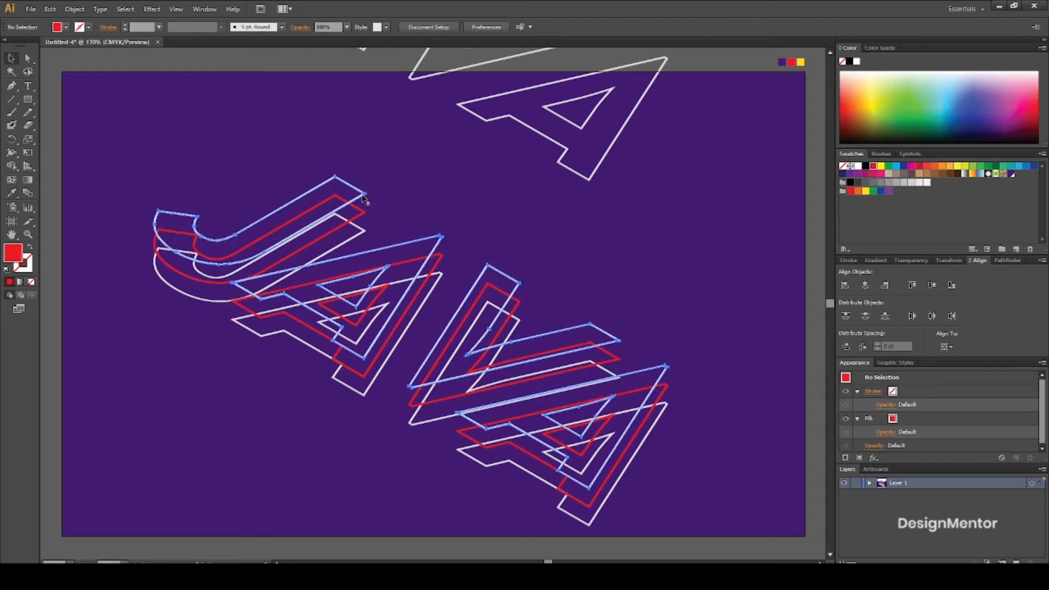
key(i)
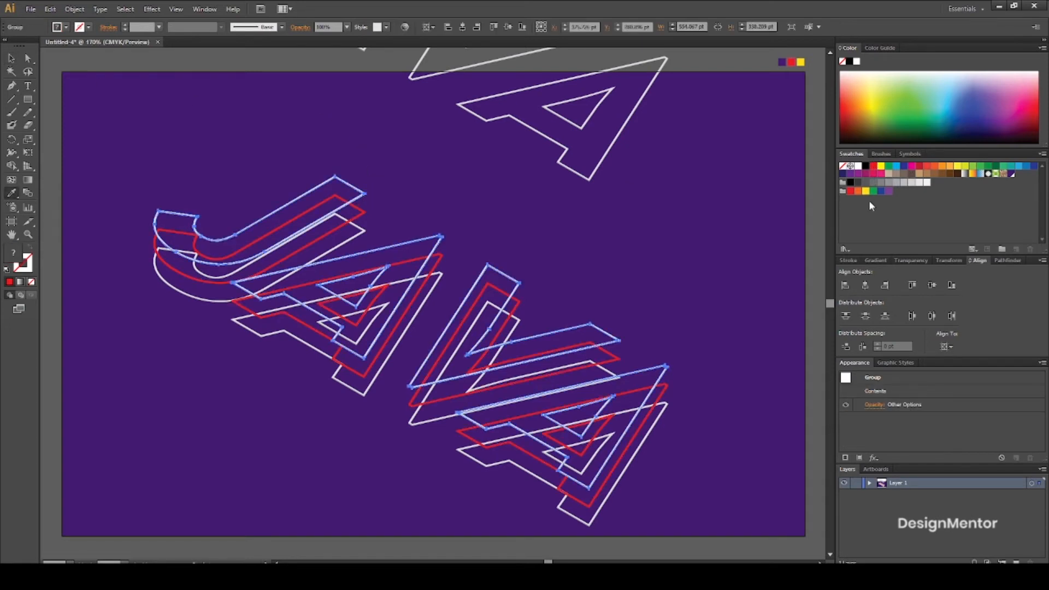
click(960, 169)
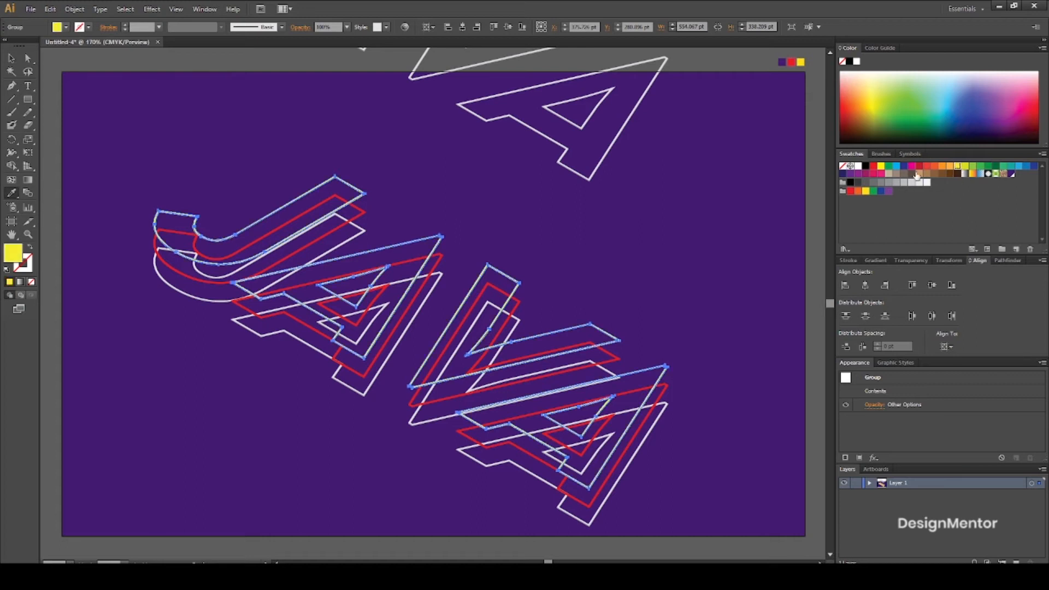
click(11, 57)
click(194, 105)
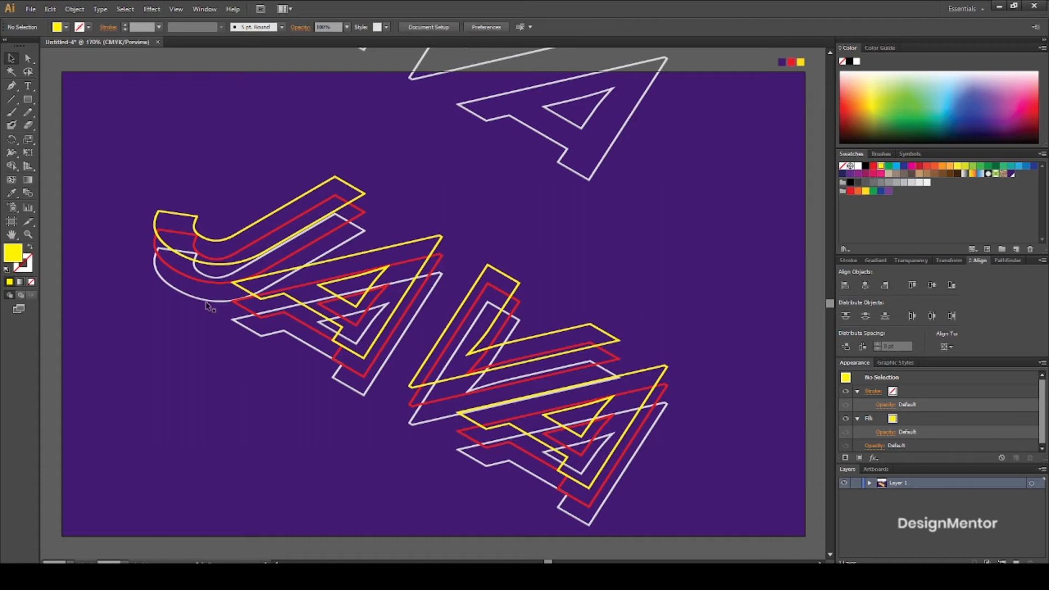
Fill the lowest of the three stacked JAVA outlines with a muted purple swatch
click(207, 301)
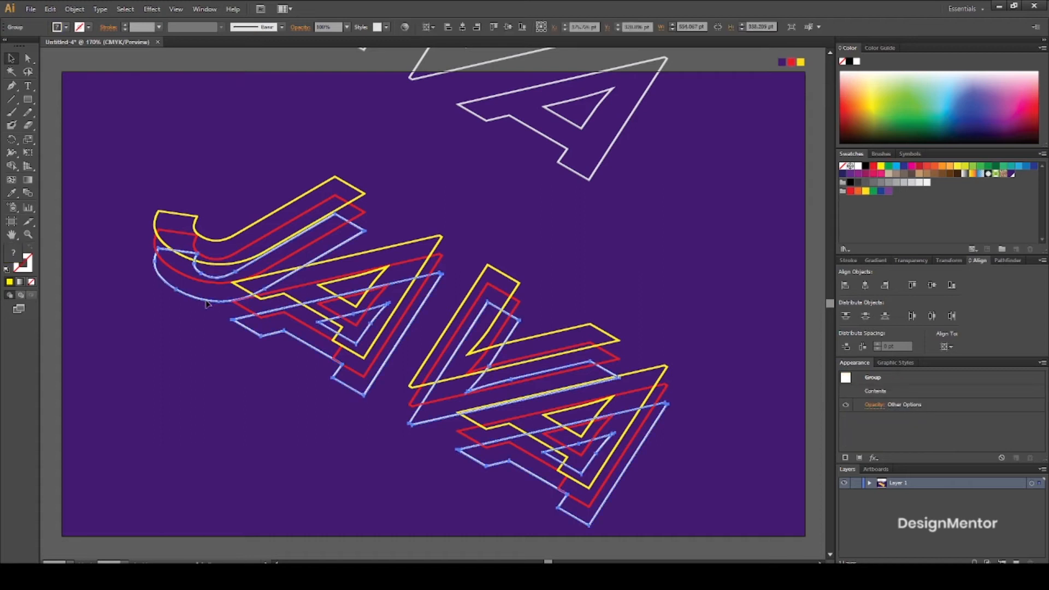
key(i)
click(775, 105)
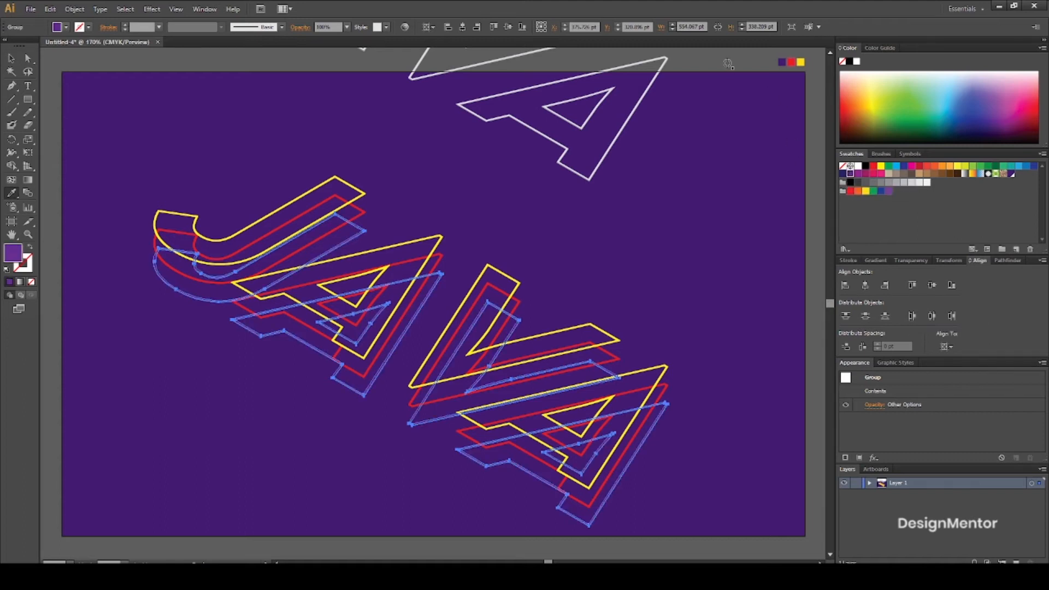
click(11, 58)
click(126, 66)
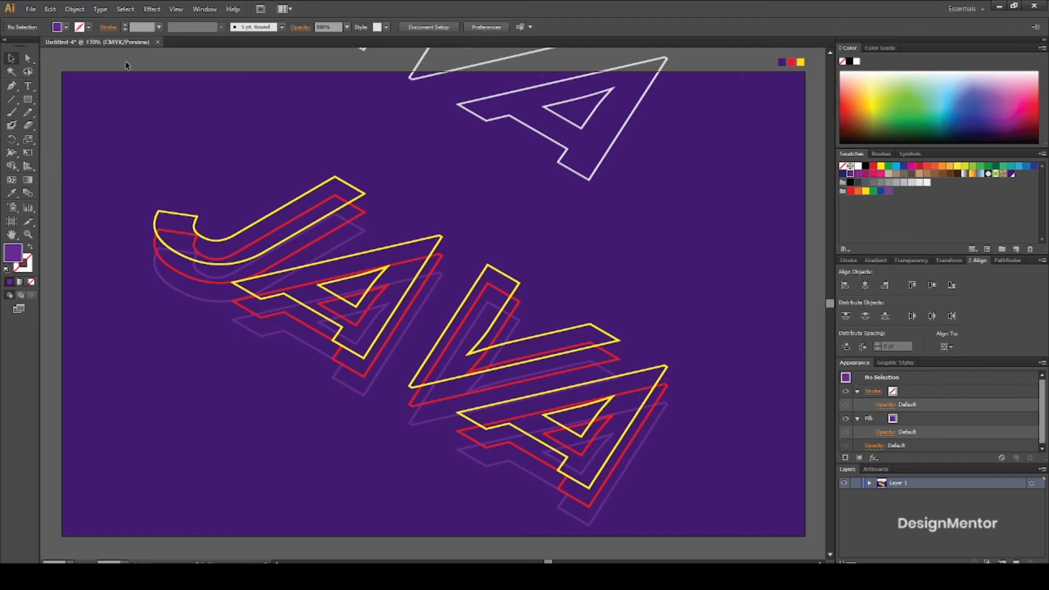
Change the lowest JAVA outline's fill to a brighter, more magenta purple swatch
click(363, 233)
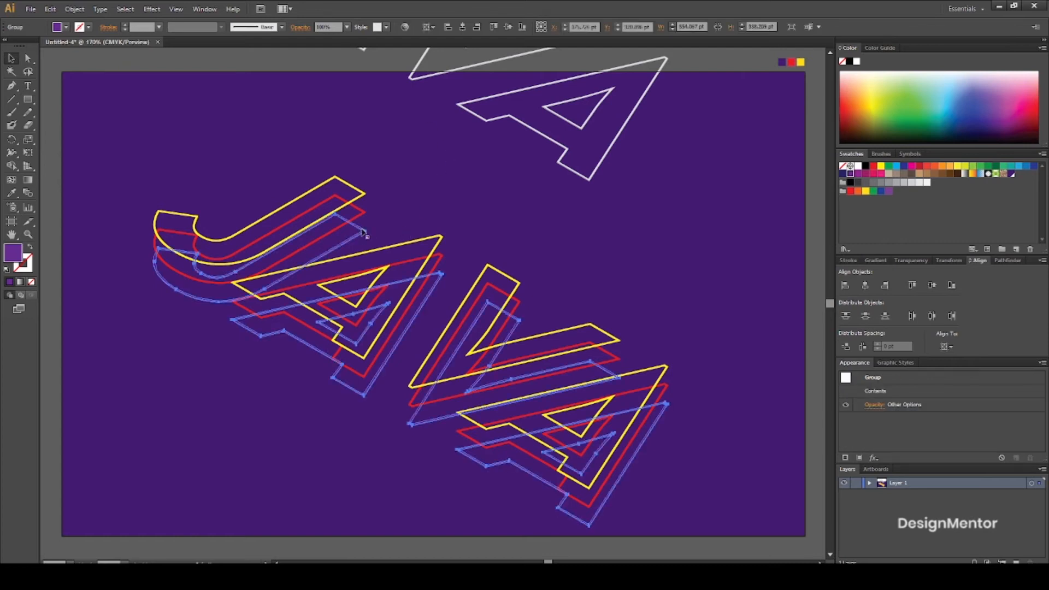
key(i)
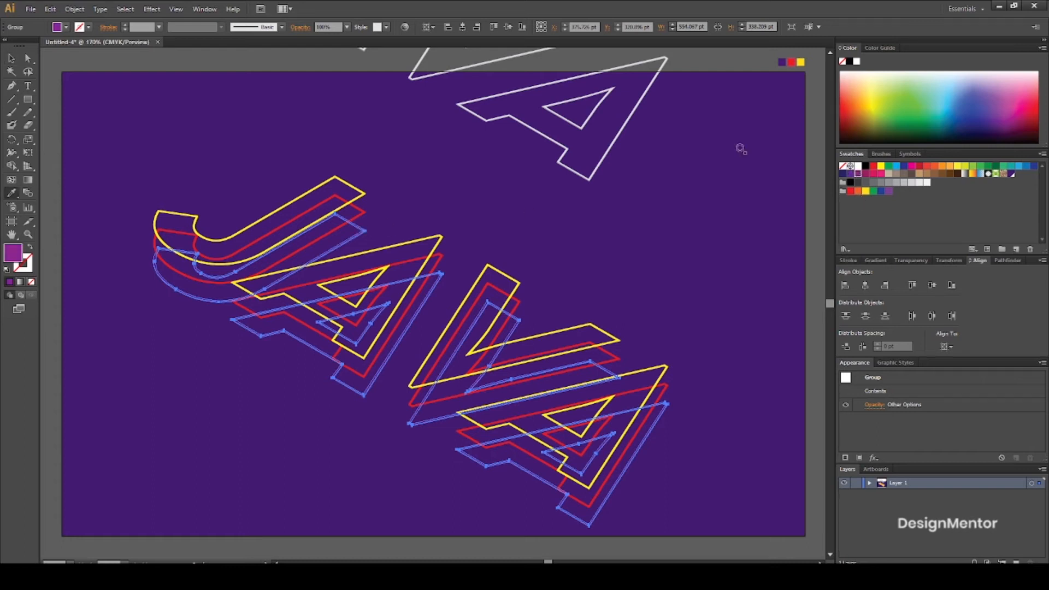
click(11, 58)
click(123, 59)
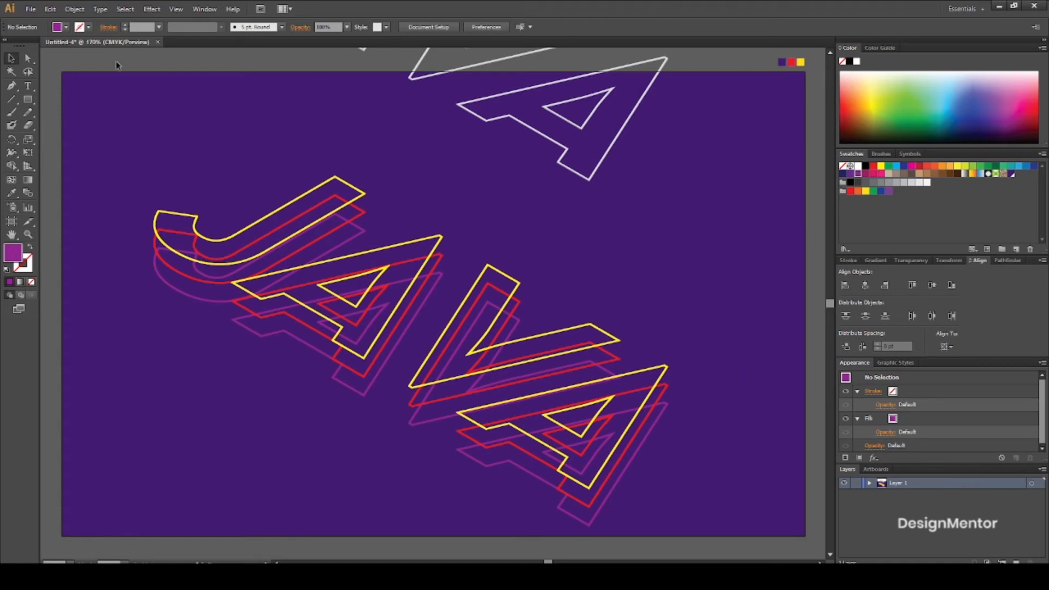
Unlock all objects and recolour the background rectangle with a new global swatch, C=83 M=100 Y=0 K=47
click(74, 9)
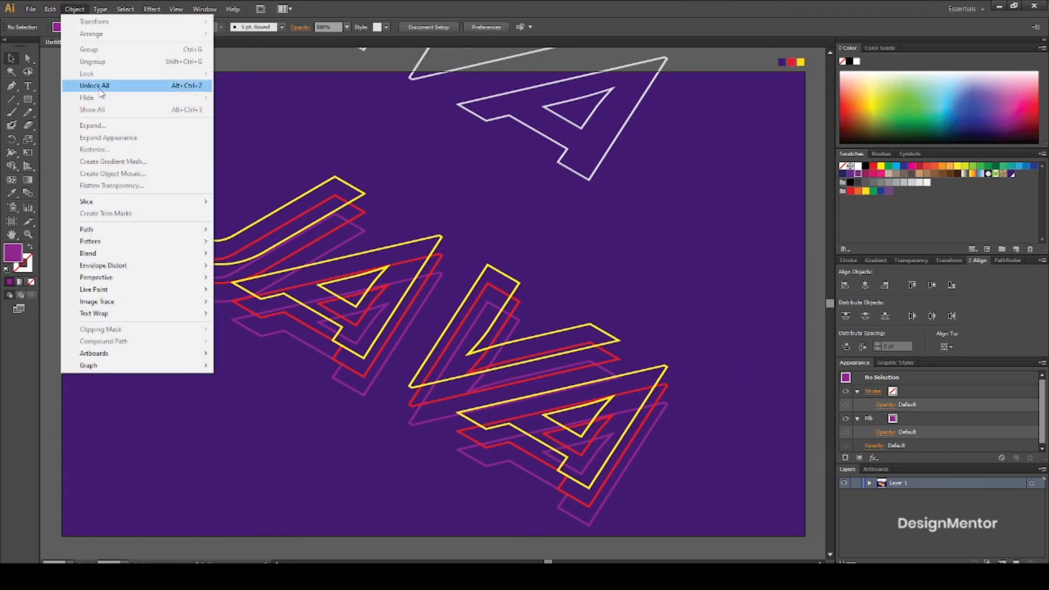
click(95, 85)
click(324, 130)
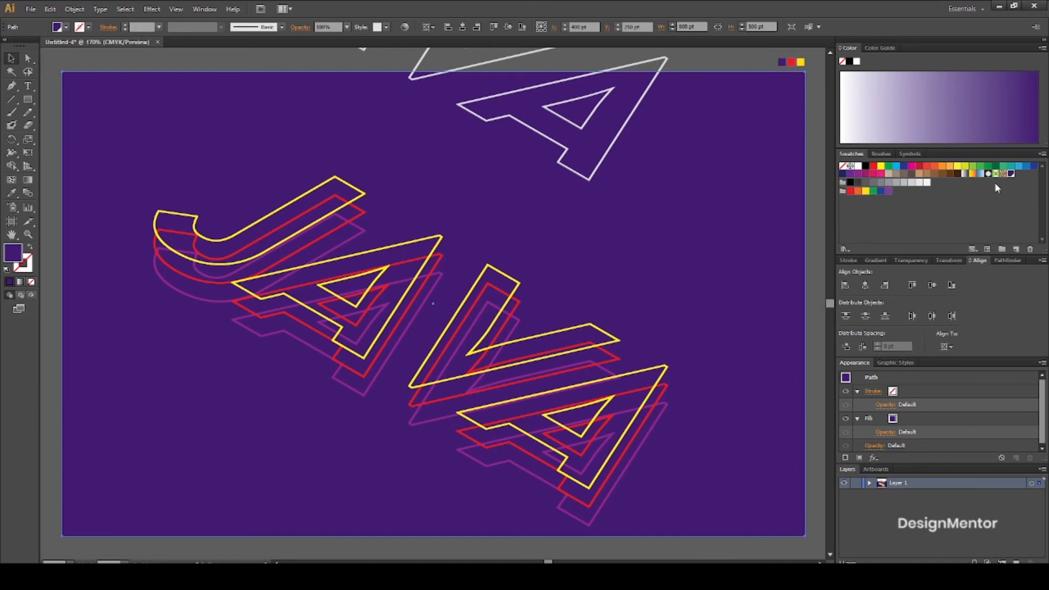
click(1017, 249)
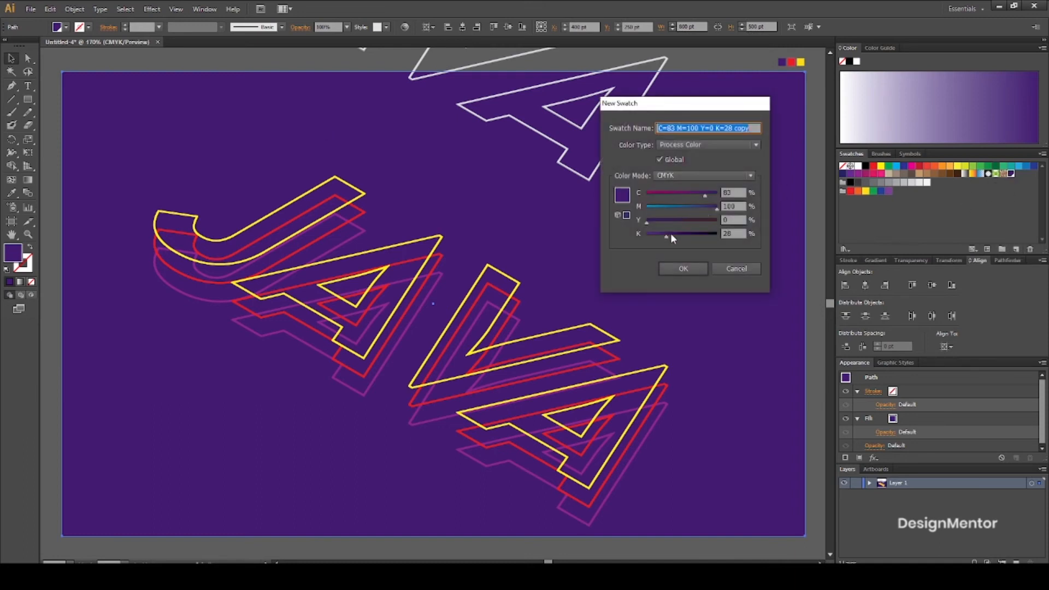
drag(666, 235, 678, 235)
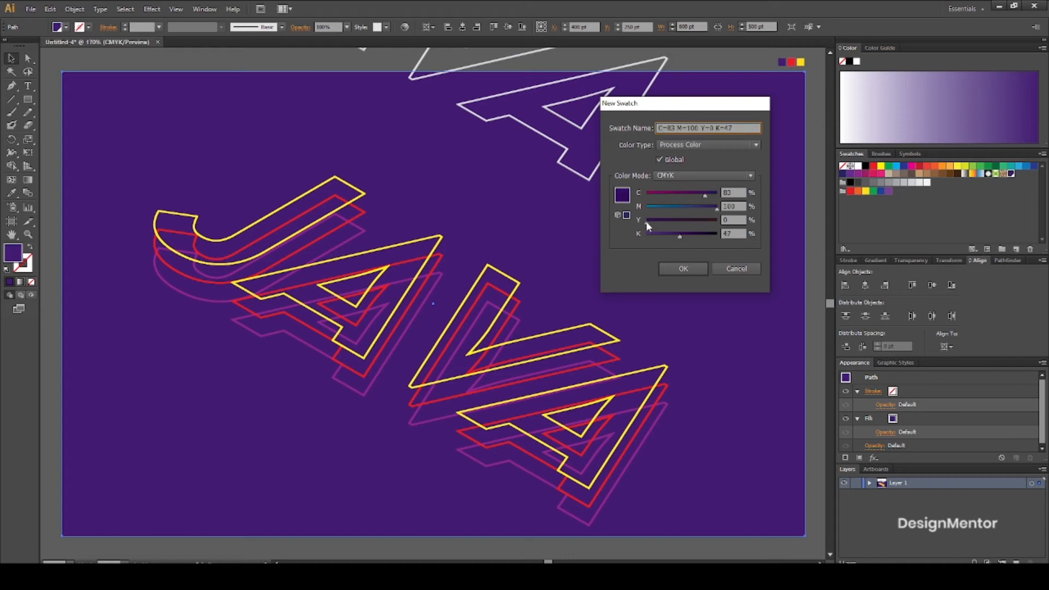
click(683, 269)
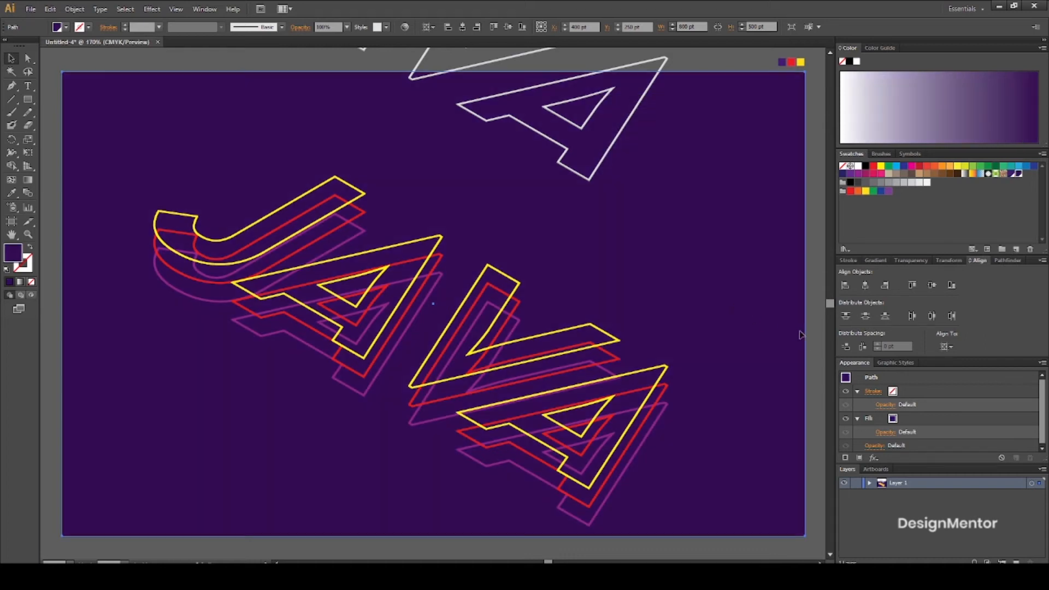
click(813, 335)
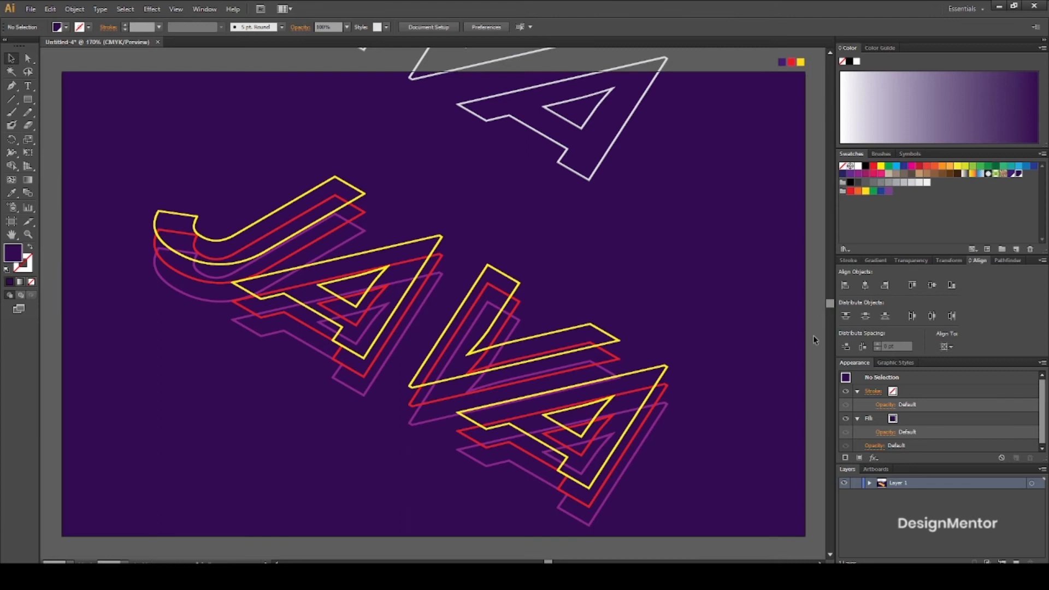
Recolour the background rectangle with a new darker global swatch, raising black to 54% and lowering the yellow component
click(762, 322)
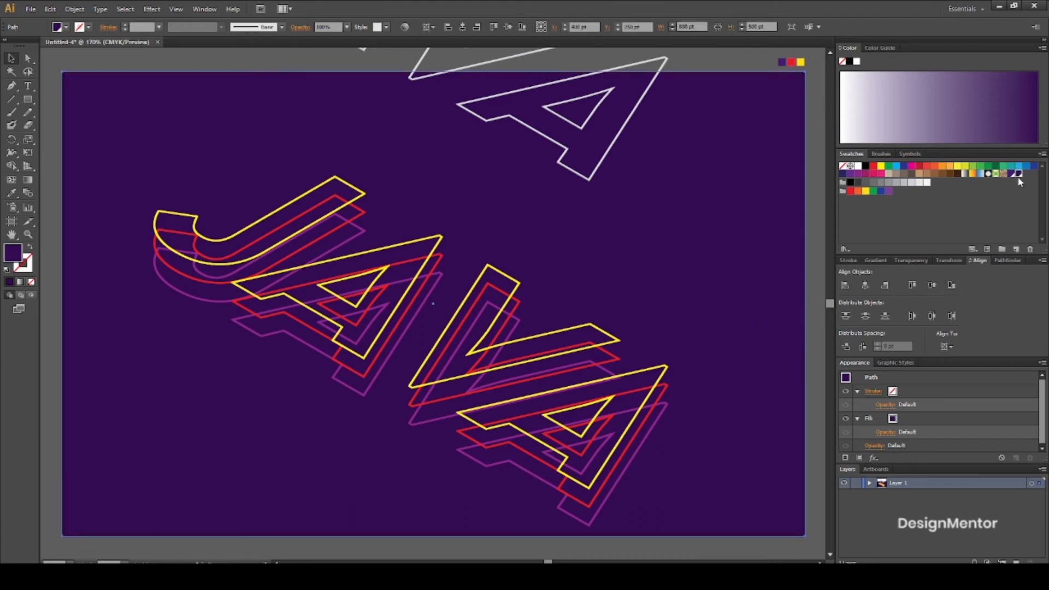
click(1016, 250)
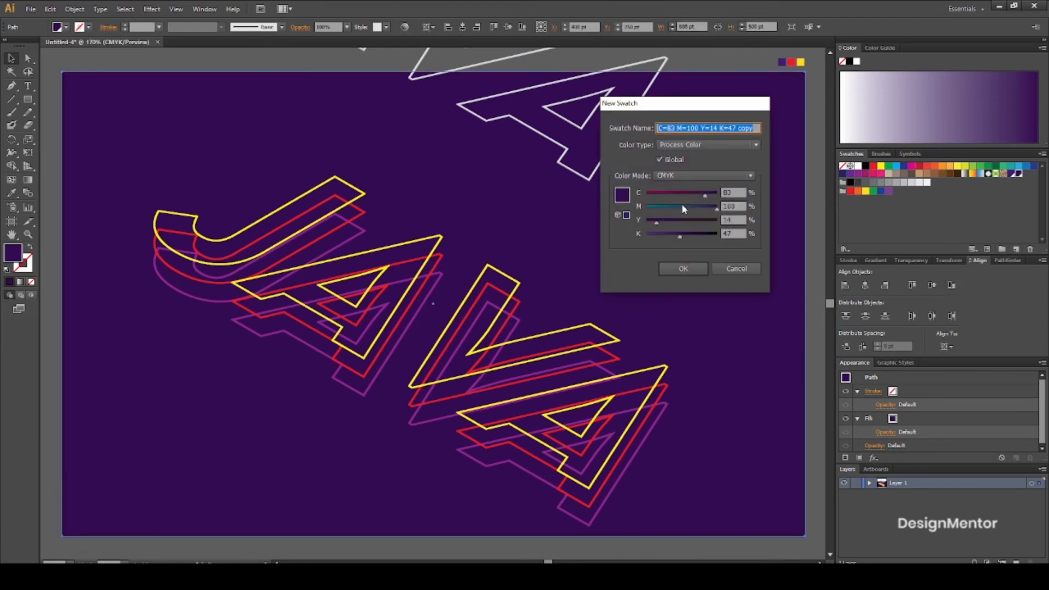
click(684, 236)
drag(656, 223, 649, 222)
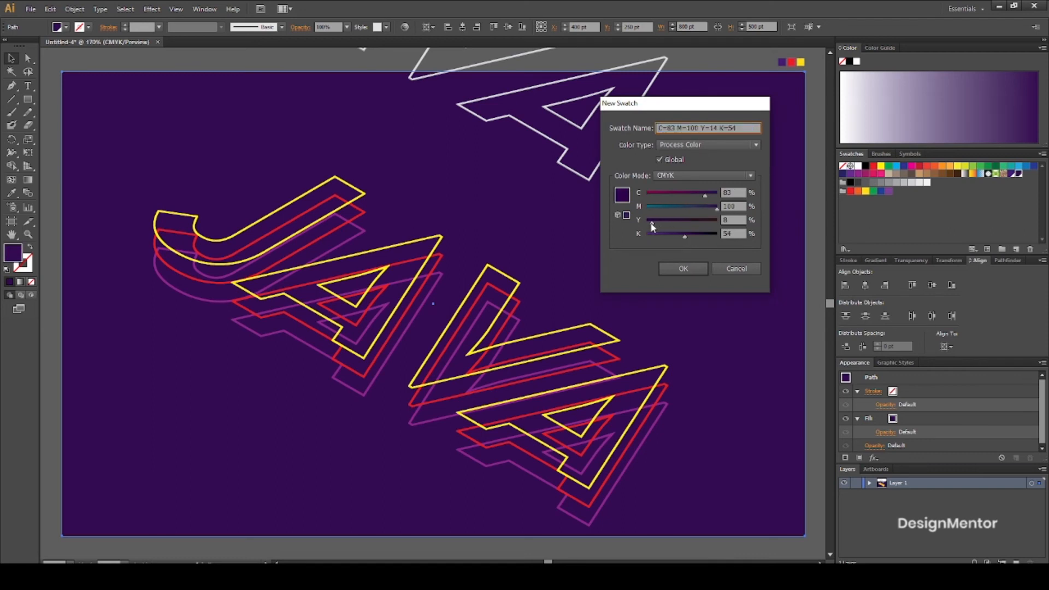
click(689, 268)
click(810, 357)
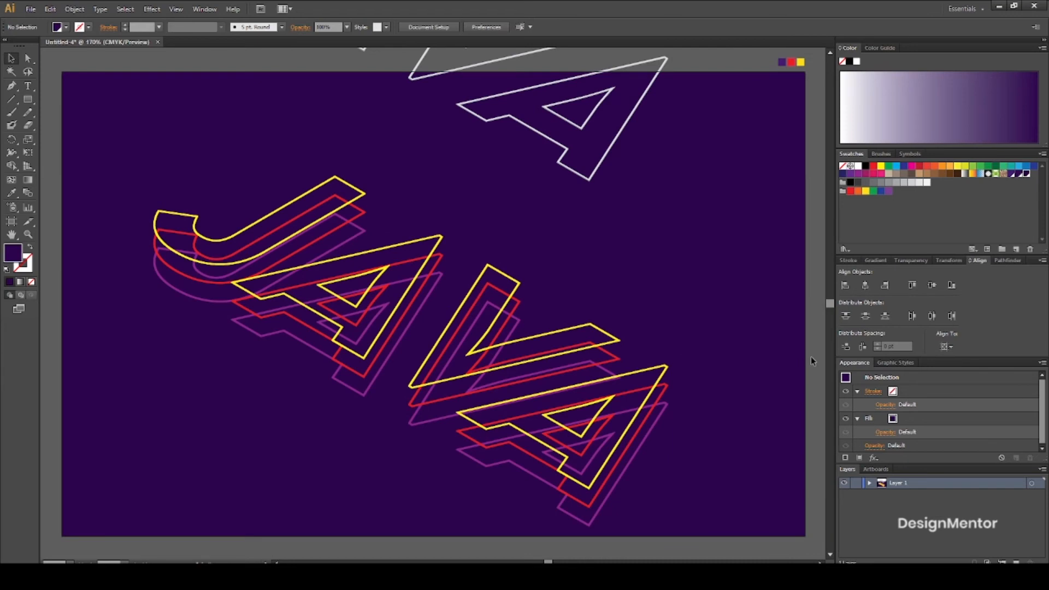
Lock the dark purple background rectangle
click(72, 116)
click(74, 10)
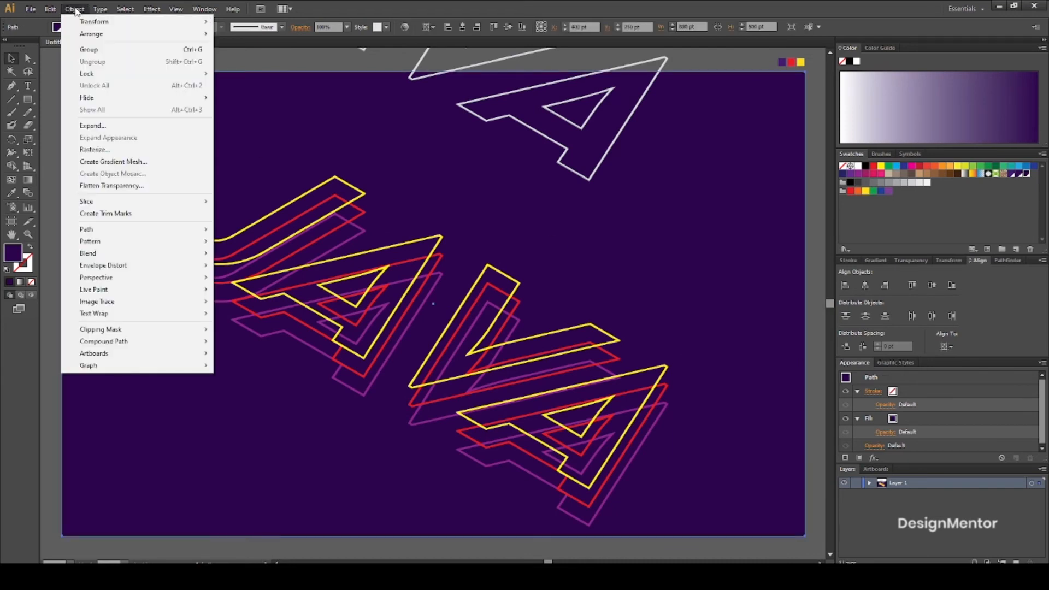
click(240, 73)
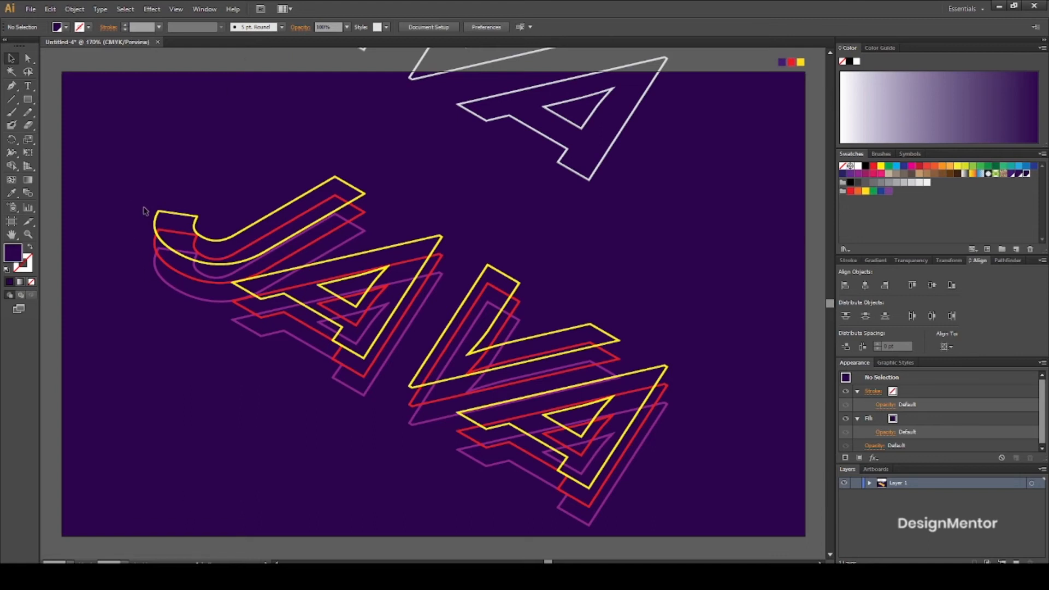
Select the three stacked yellow, red and purple JAVA outlines and make a blend from them
drag(131, 192, 170, 290)
click(75, 10)
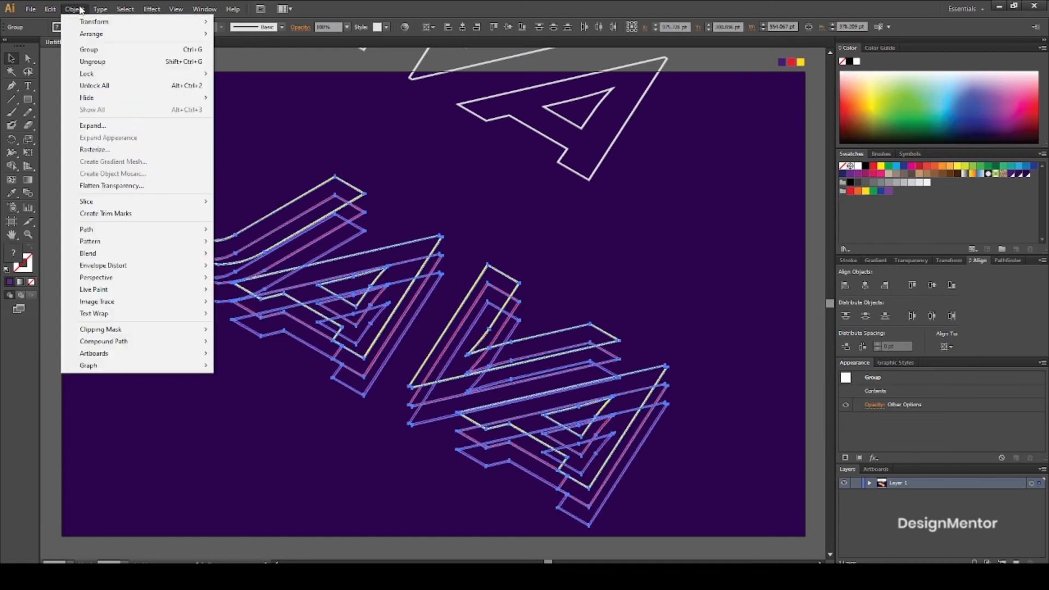
mouse_move(101, 253)
click(283, 254)
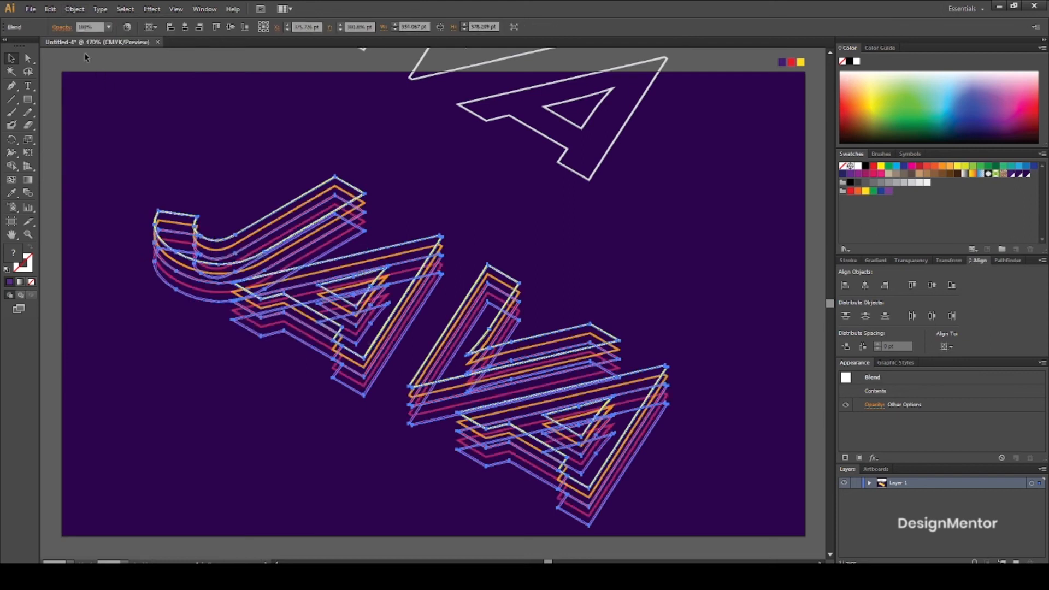
Set the JAVA blend's spacing to Specified Steps with 40 steps
click(72, 11)
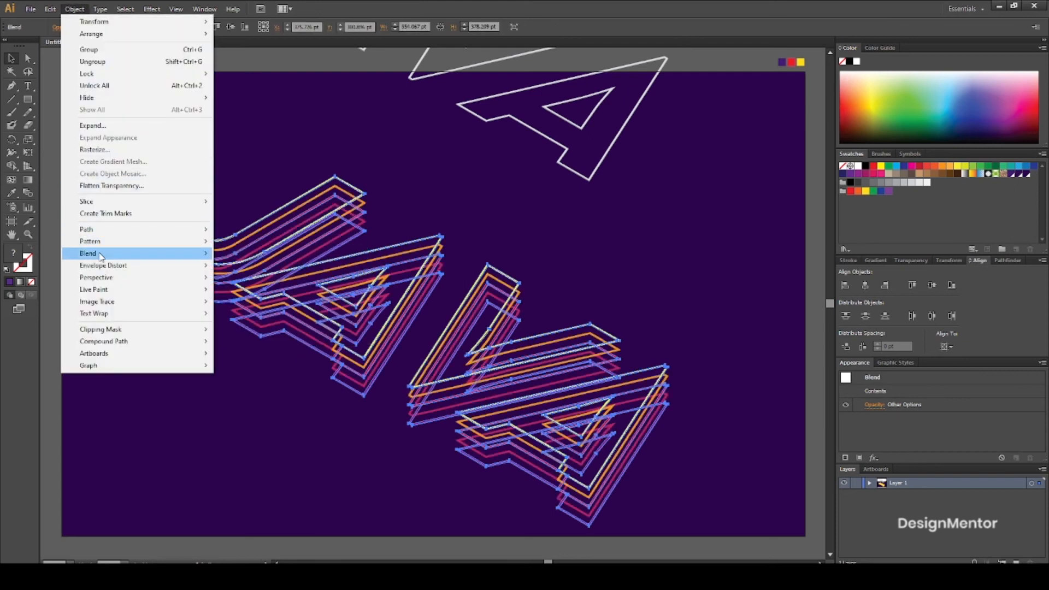
mouse_move(103, 254)
click(252, 280)
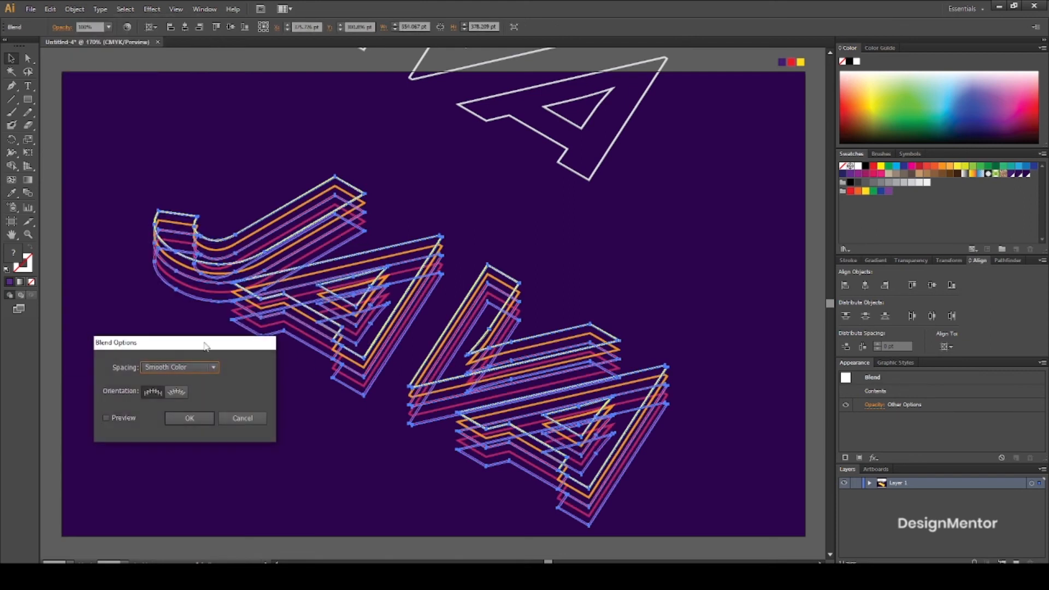
click(105, 419)
click(164, 368)
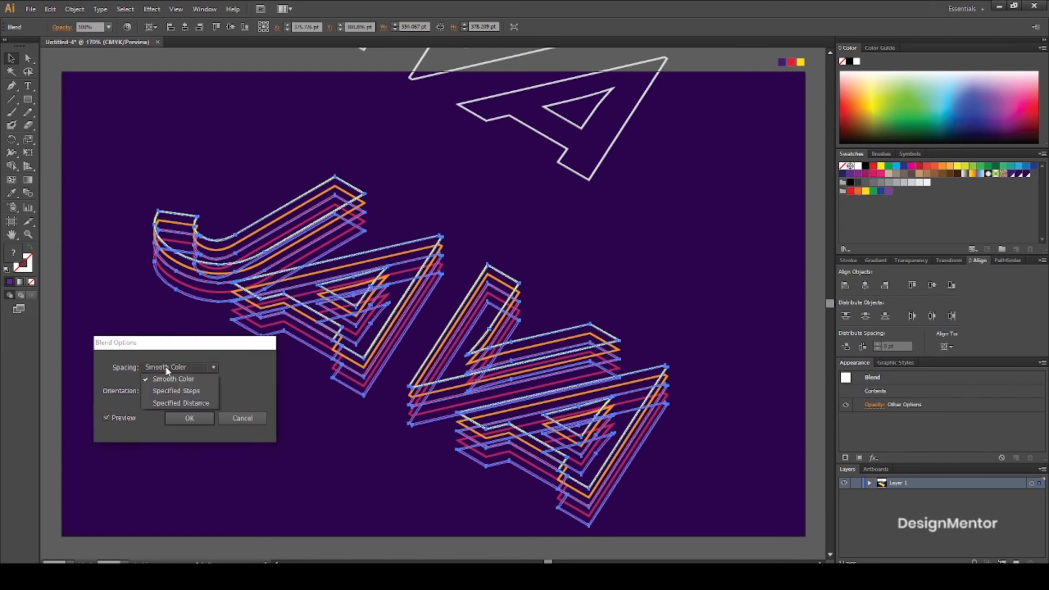
click(163, 387)
text(4)
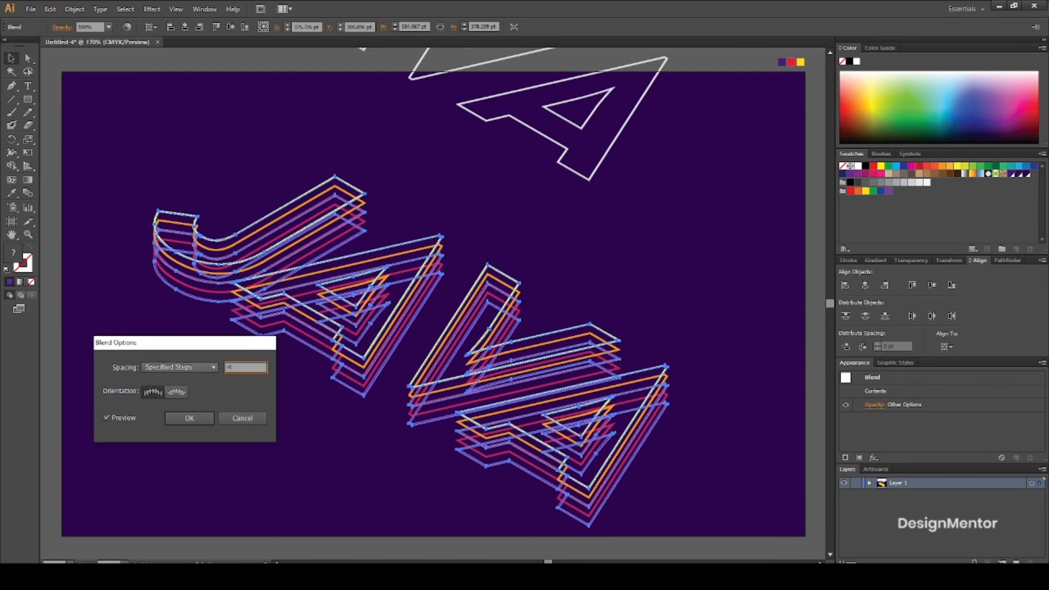
text(0)
click(185, 417)
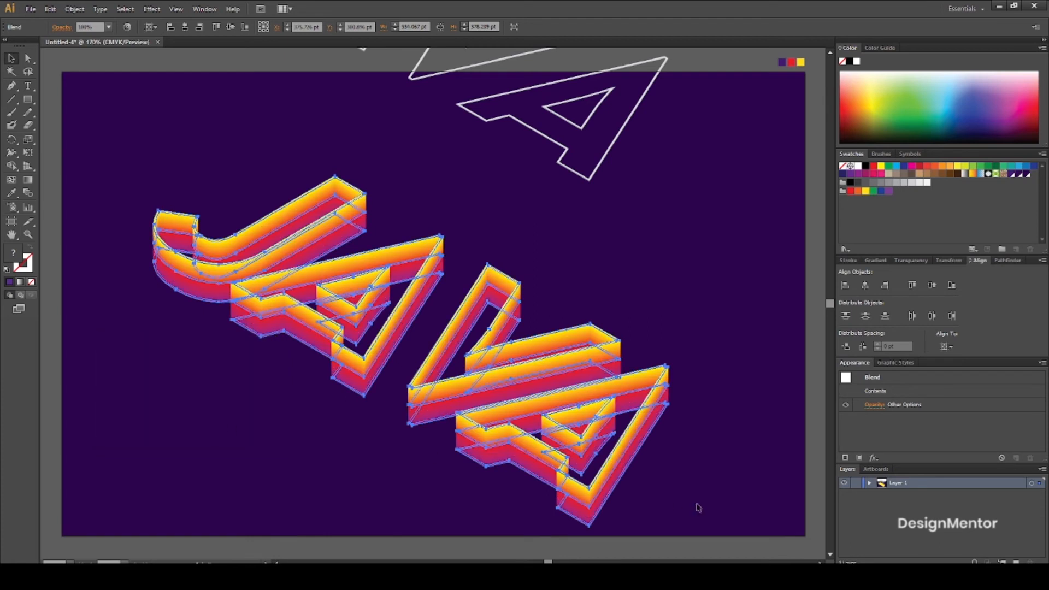
click(809, 492)
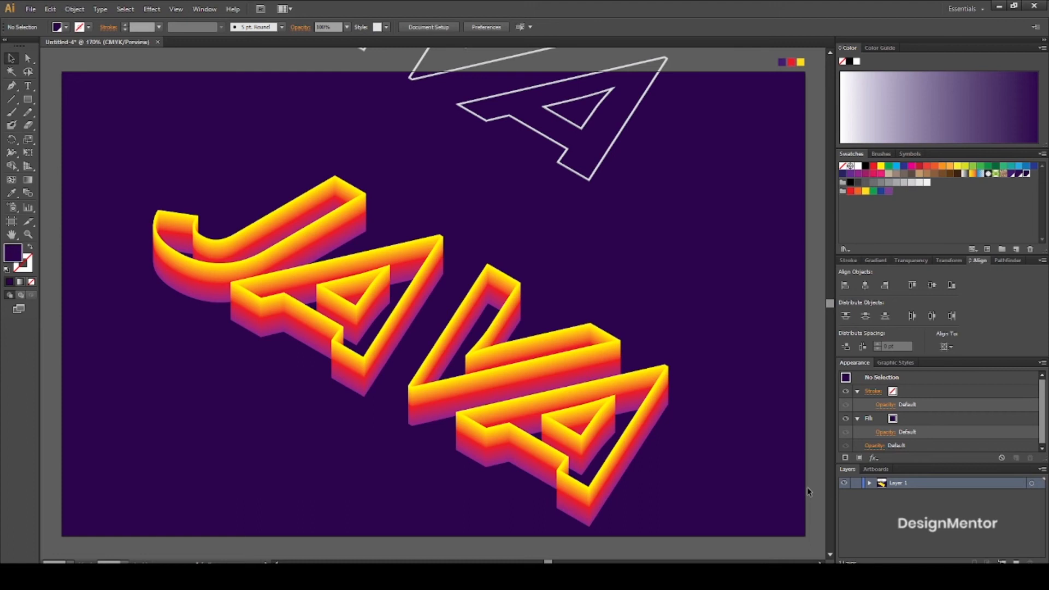
Bring the spare pale JAVA outline above the artboard to the front of the stacking order
click(591, 178)
right_click(592, 178)
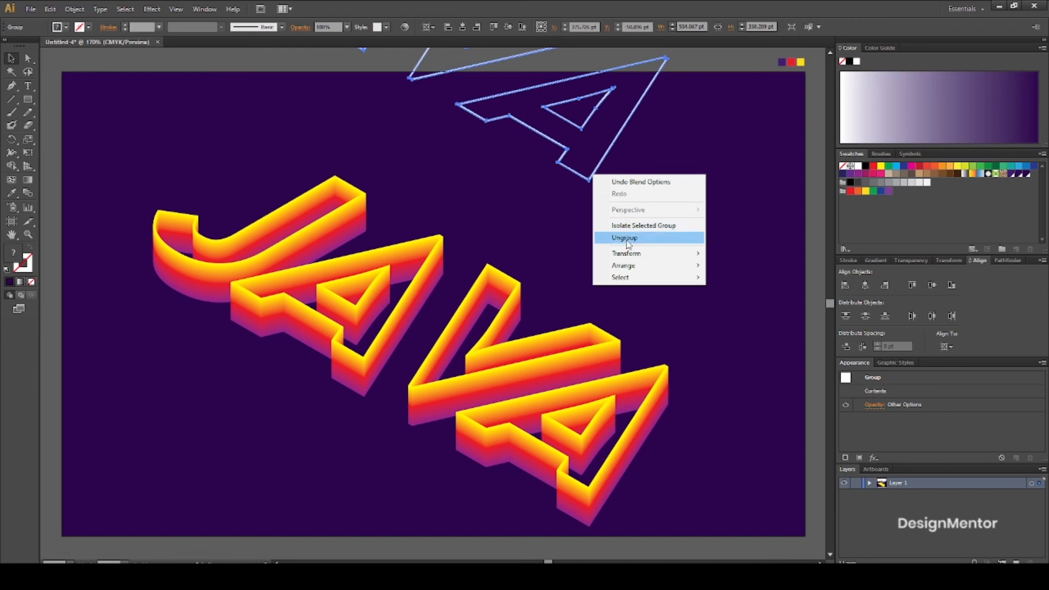
mouse_move(648, 266)
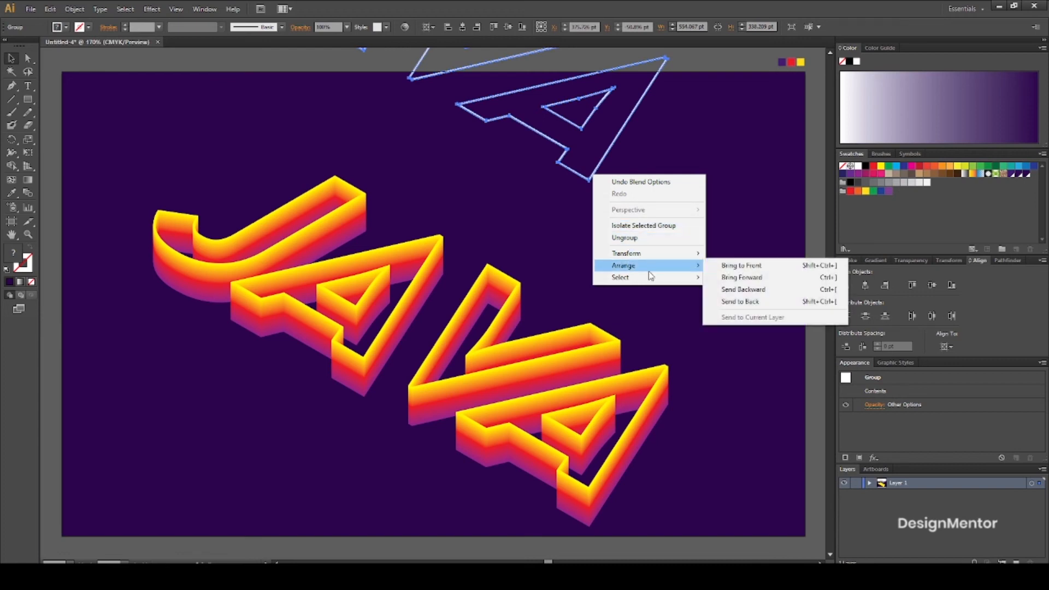
click(751, 267)
Move the pale JAVA outline straight down until it lines up with the upper edge of the blended text
key(shift+Down)
key(shift+Down)
key(shift+Down)
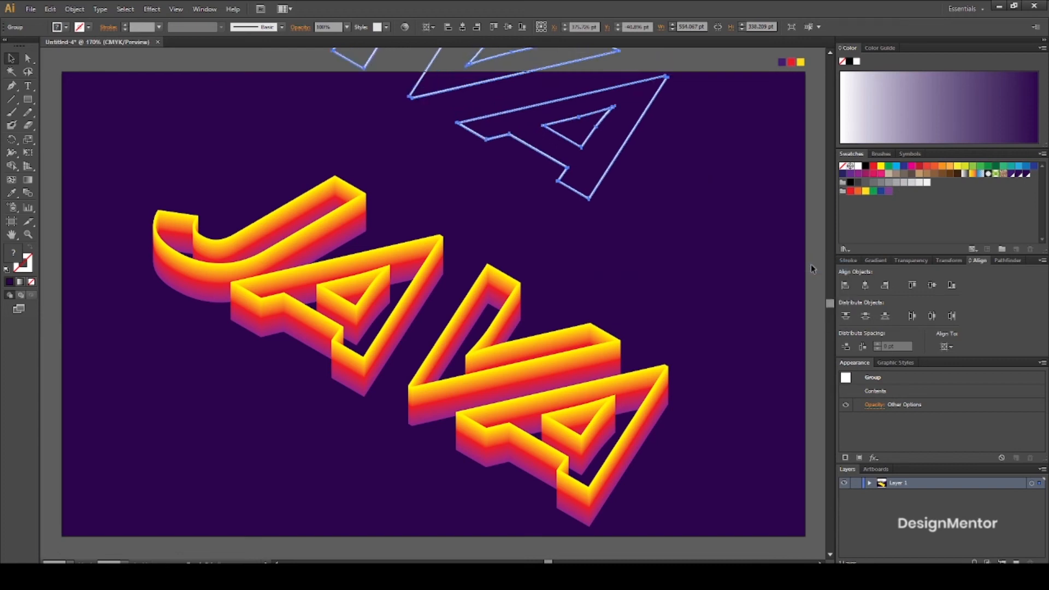
key(shift+Down)
key(shift+Down)
key(shift+Down)
key(shift+Down)
key(shift+Down)
key(shift+Down)
key(shift+Down)
key(shift+Down)
key(shift+Down)
key(shift+Down)
key(shift+Down)
key(shift+Down)
key(shift+Down)
key(shift+Down)
key(shift+Down)
key(shift+Down)
key(shift+Down)
key(shift+Down)
key(shift+Down)
key(shift+Down)
key(shift+Down)
key(shift+Down)
key(shift+Down)
key(shift+Down)
key(shift+Down)
key(shift+Down)
key(shift+Down)
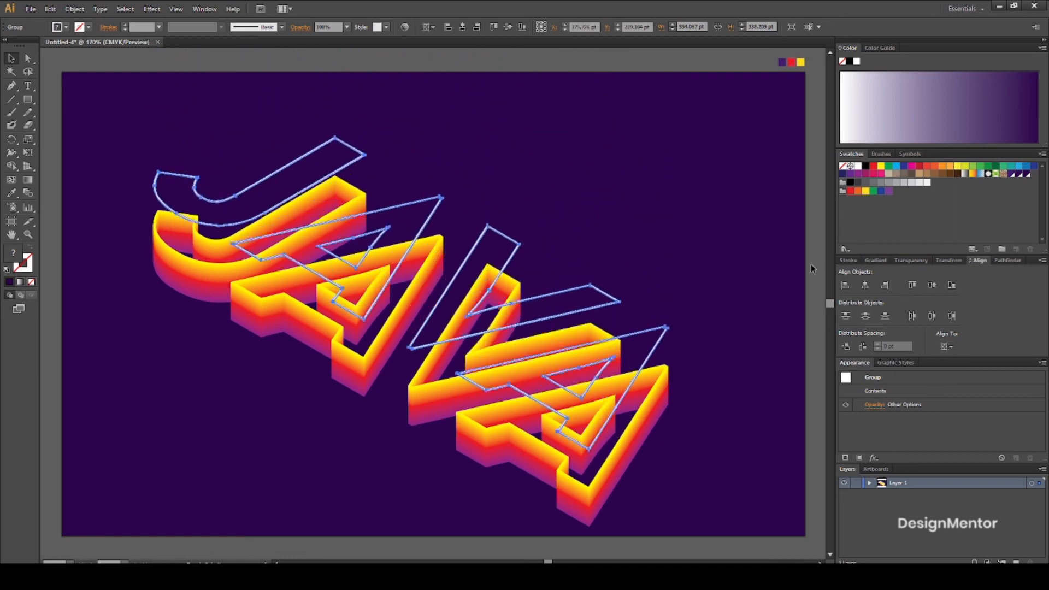
key(shift+Down)
key(shift+Down)
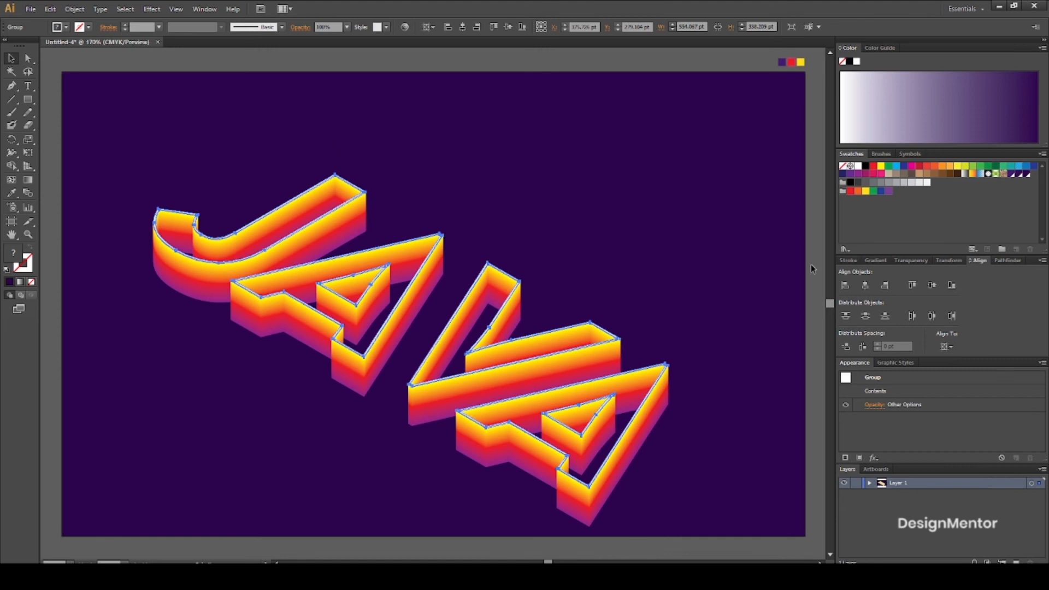
key(Down)
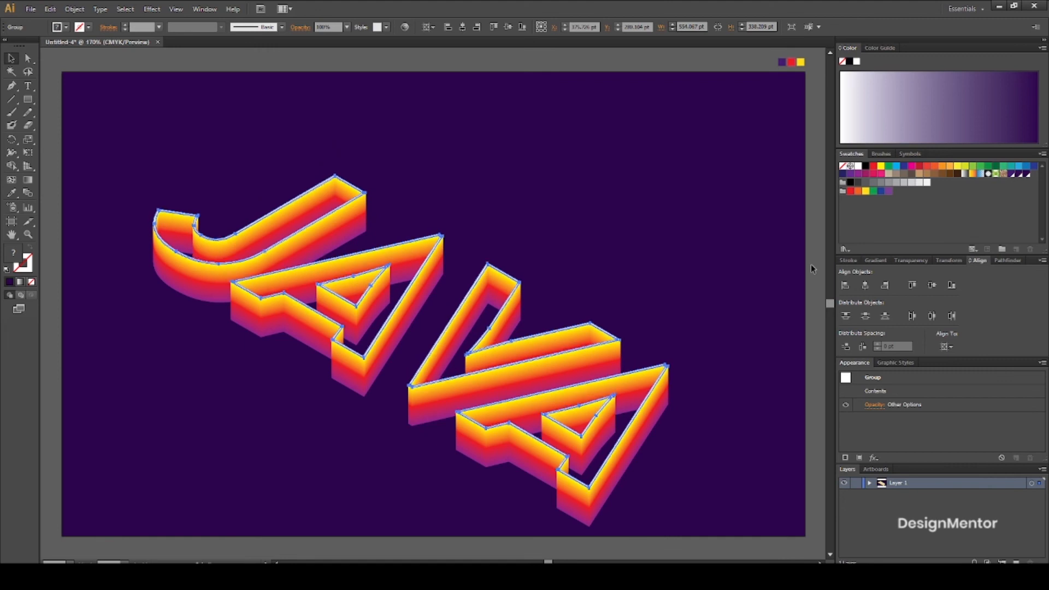
click(811, 421)
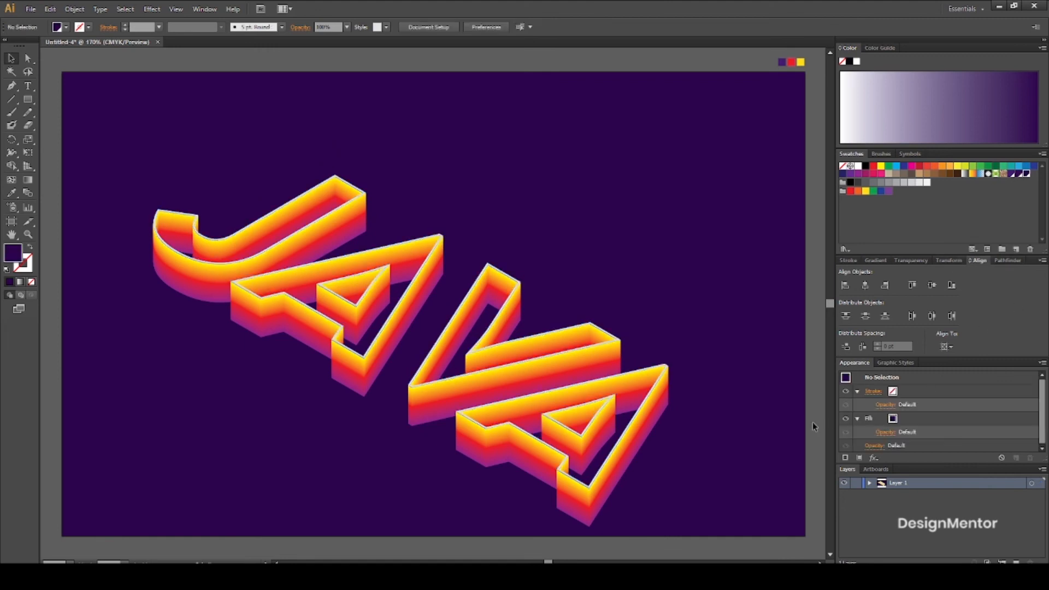
Fill the JAVA outline on the blended text's upper edge with pure white
click(208, 240)
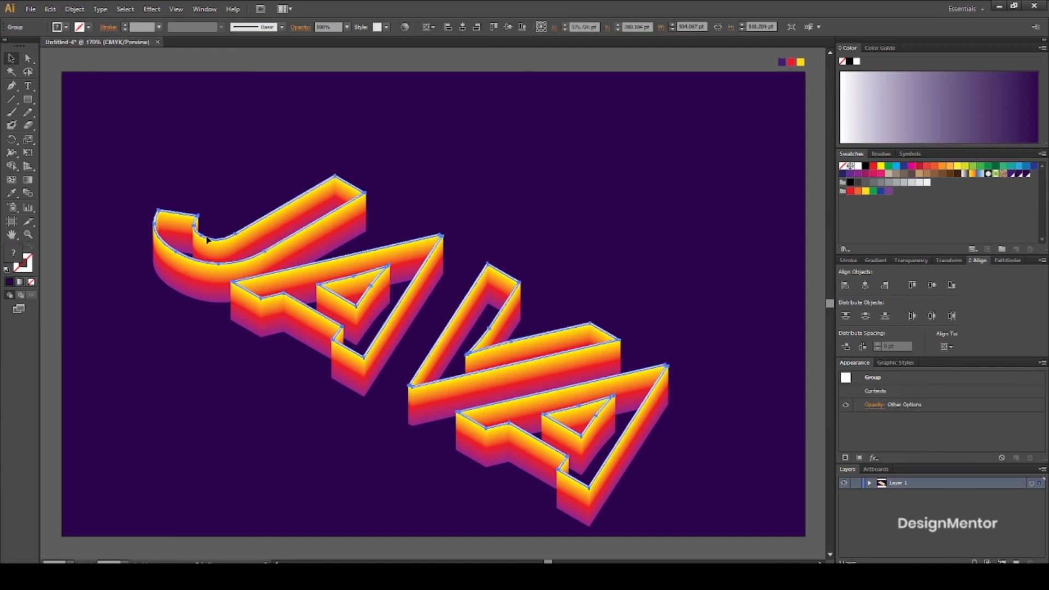
click(66, 28)
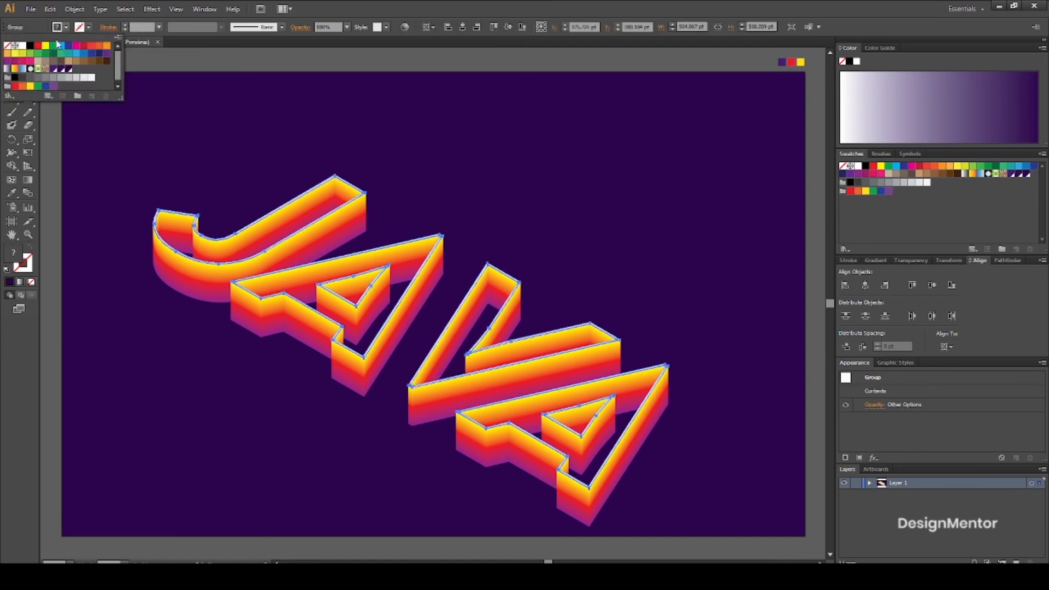
click(22, 48)
click(258, 55)
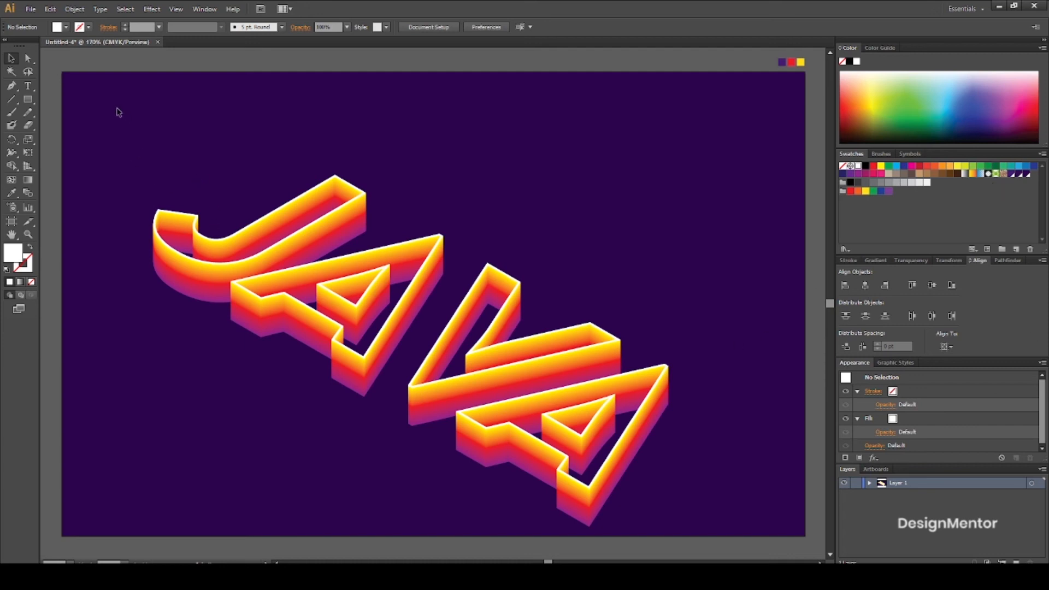
Group the blended JAVA text with its white outline and centre the group horizontally and vertically on the artboard
drag(116, 148, 691, 438)
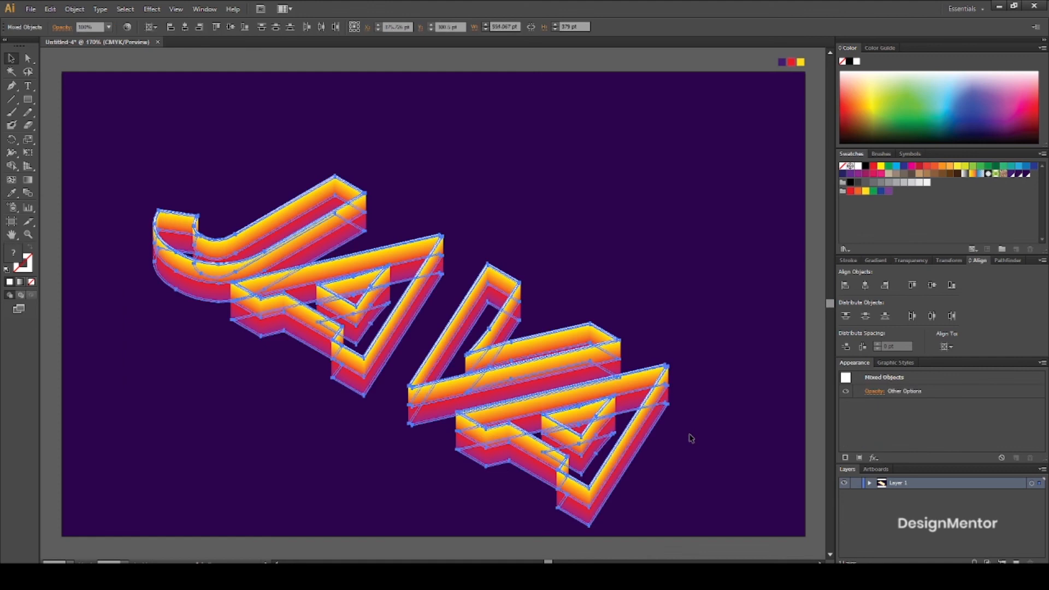
click(76, 9)
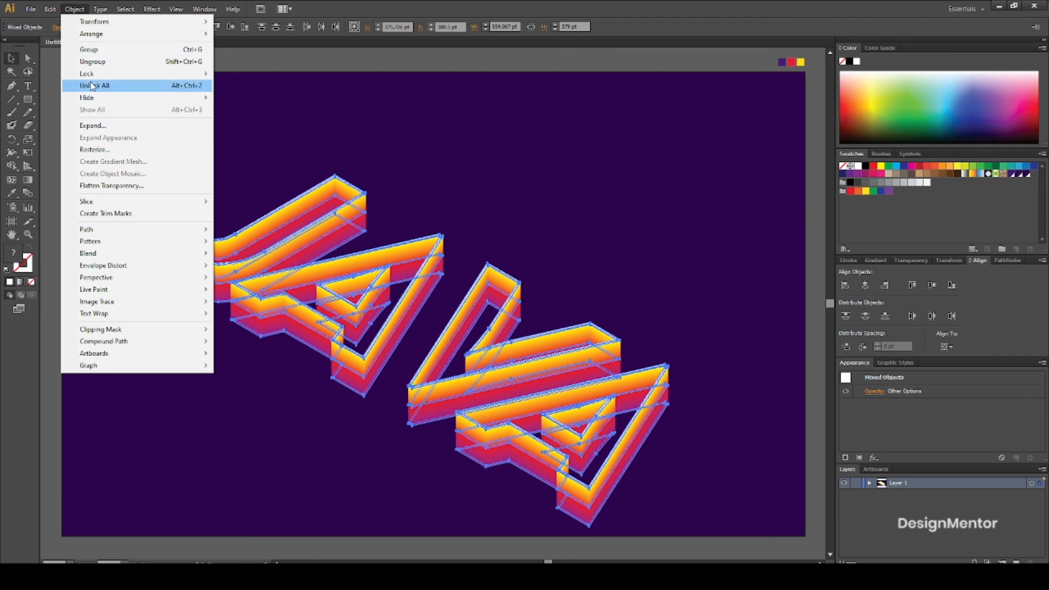
click(90, 49)
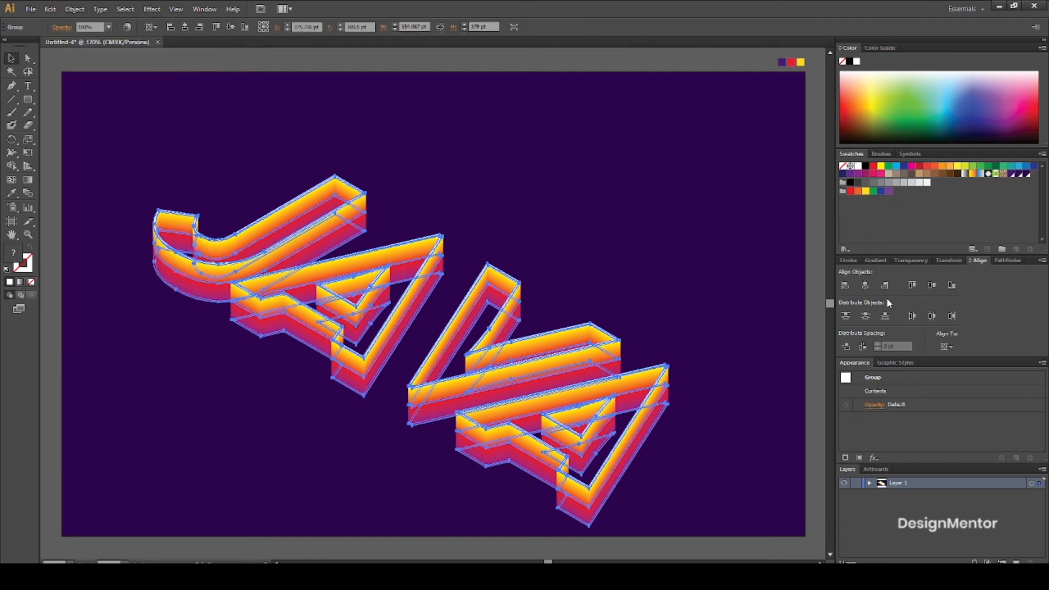
click(863, 284)
click(931, 285)
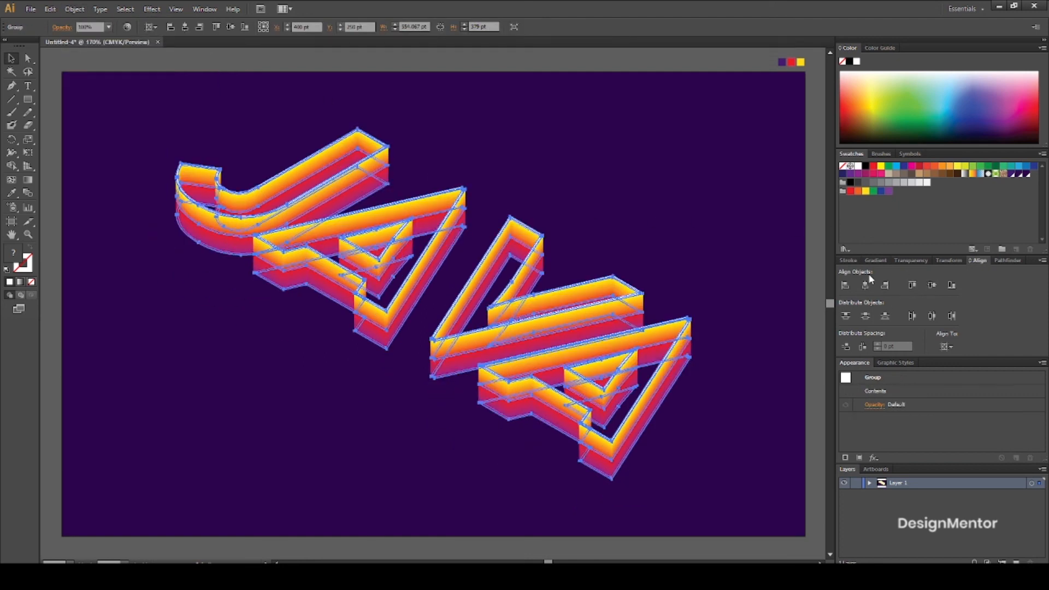
click(812, 311)
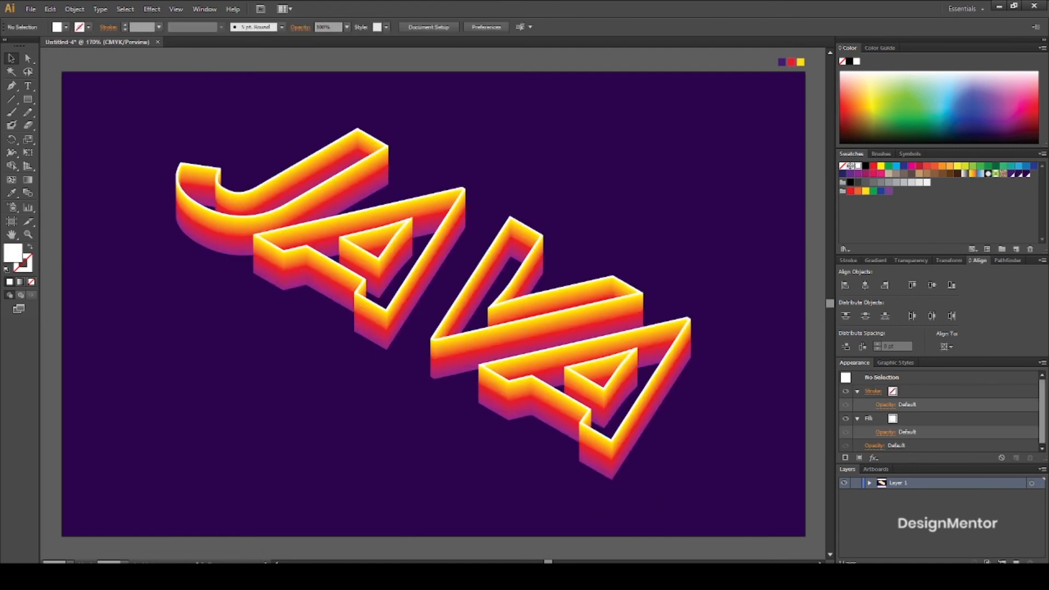